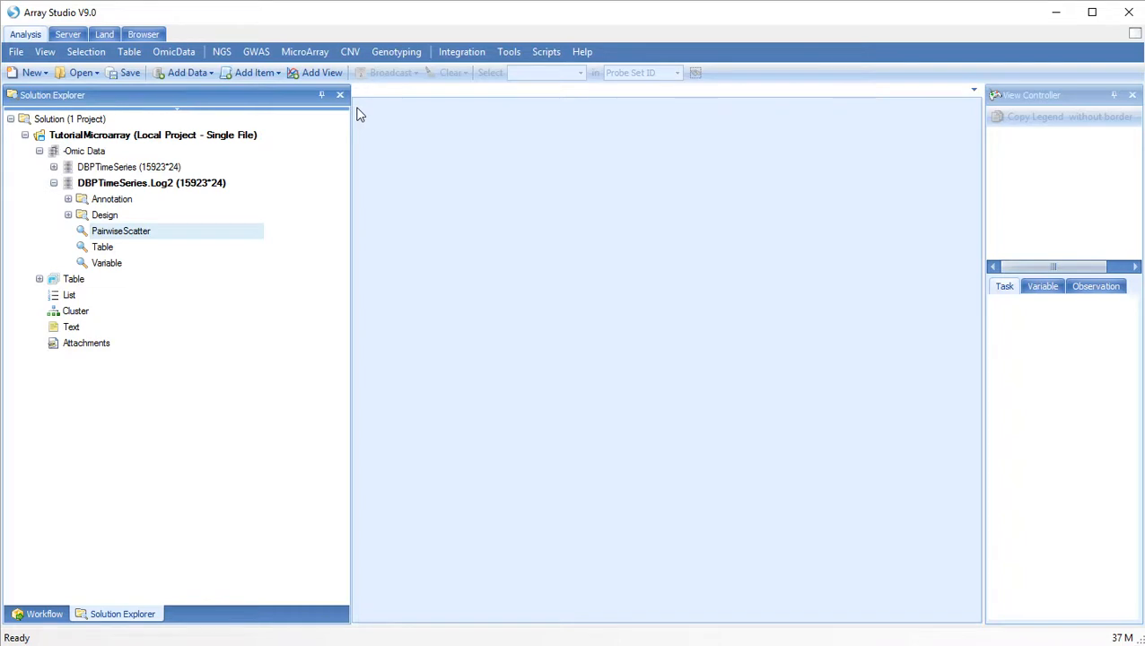
- Start a Principal Component Analysis on the DBPTimeSeries.Log2 data and name its output All24Samples.PCA
{"action": "left_click", "coordinate": [314, 53]}
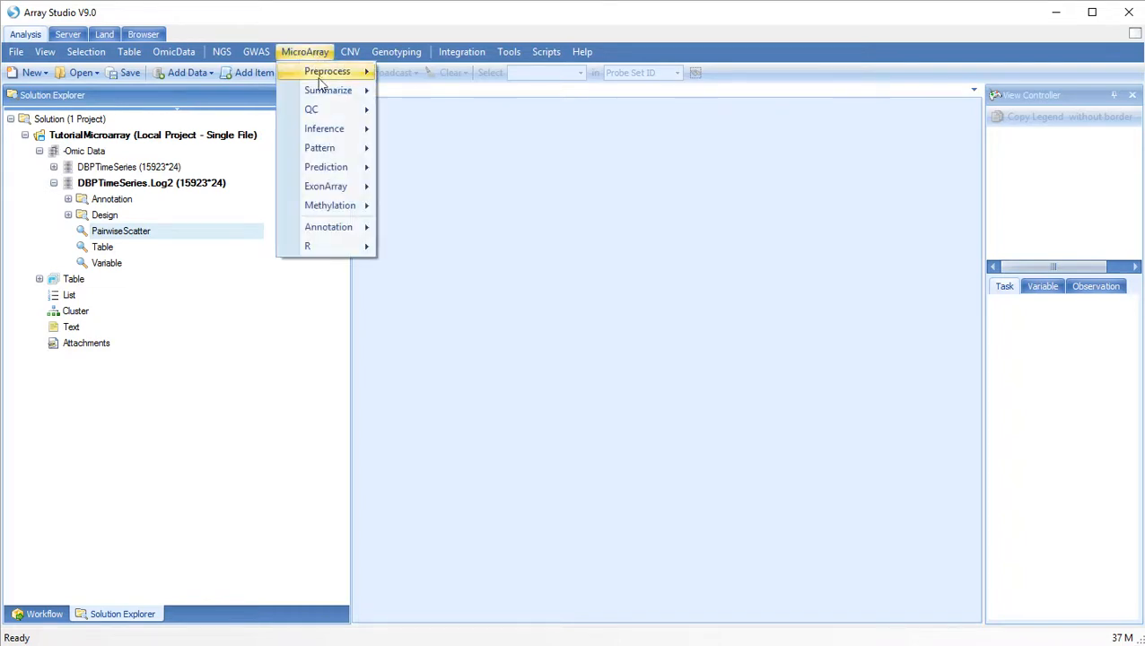
{"action": "mouse_move", "coordinate": [319, 111]}
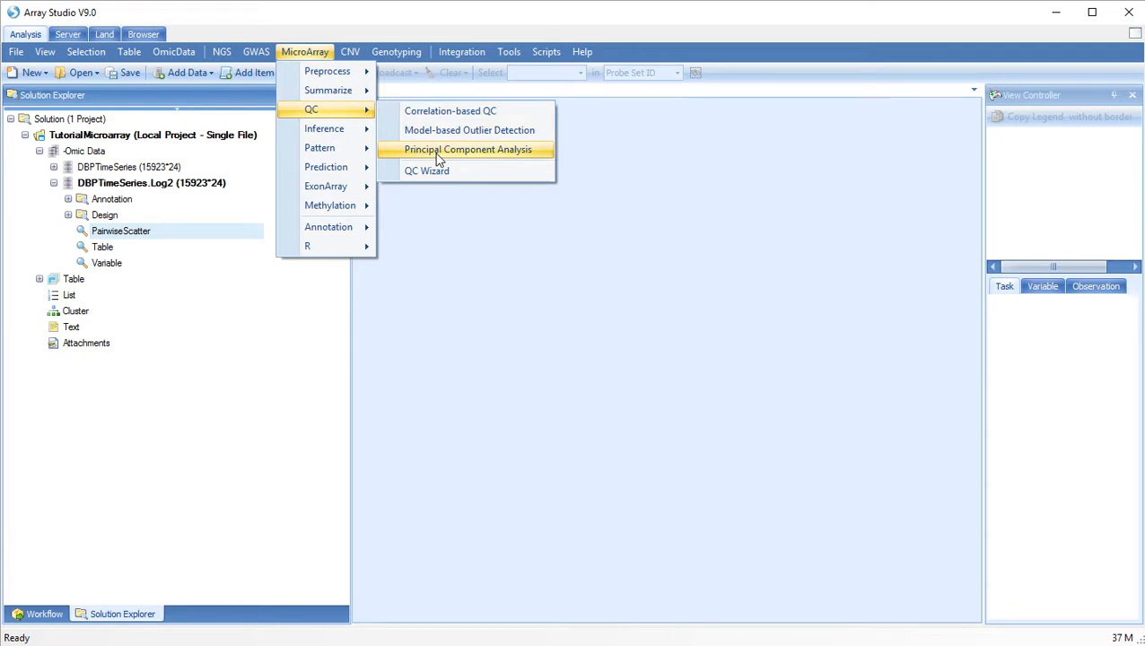
{"action": "left_click", "coordinate": [439, 158]}
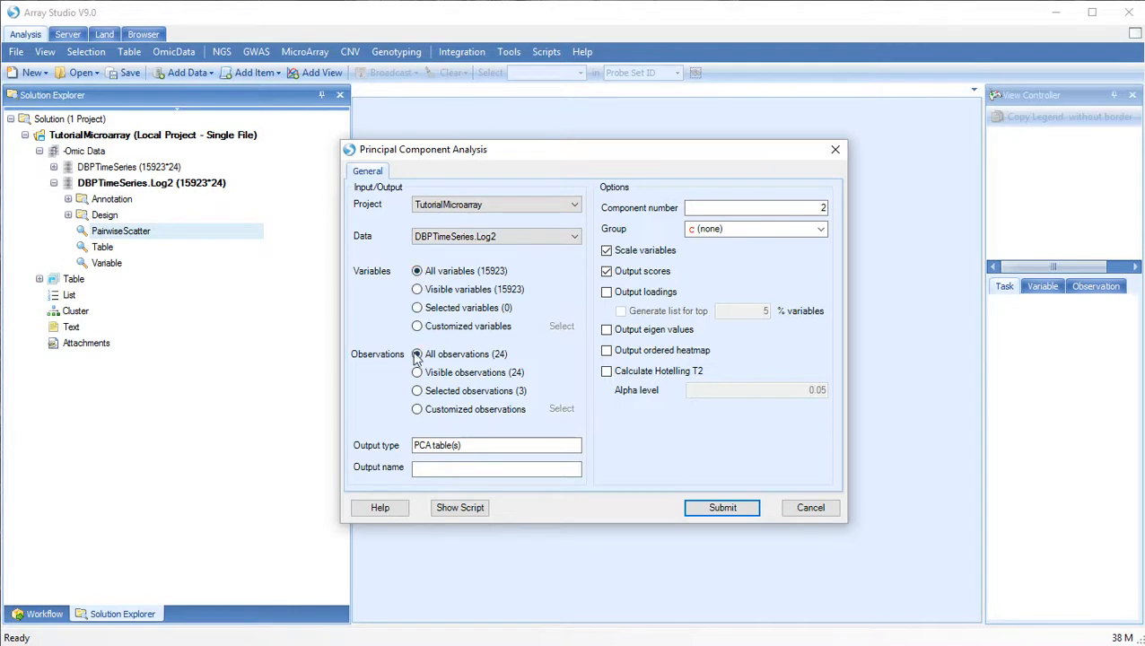
{"action": "left_click", "coordinate": [416, 466]}
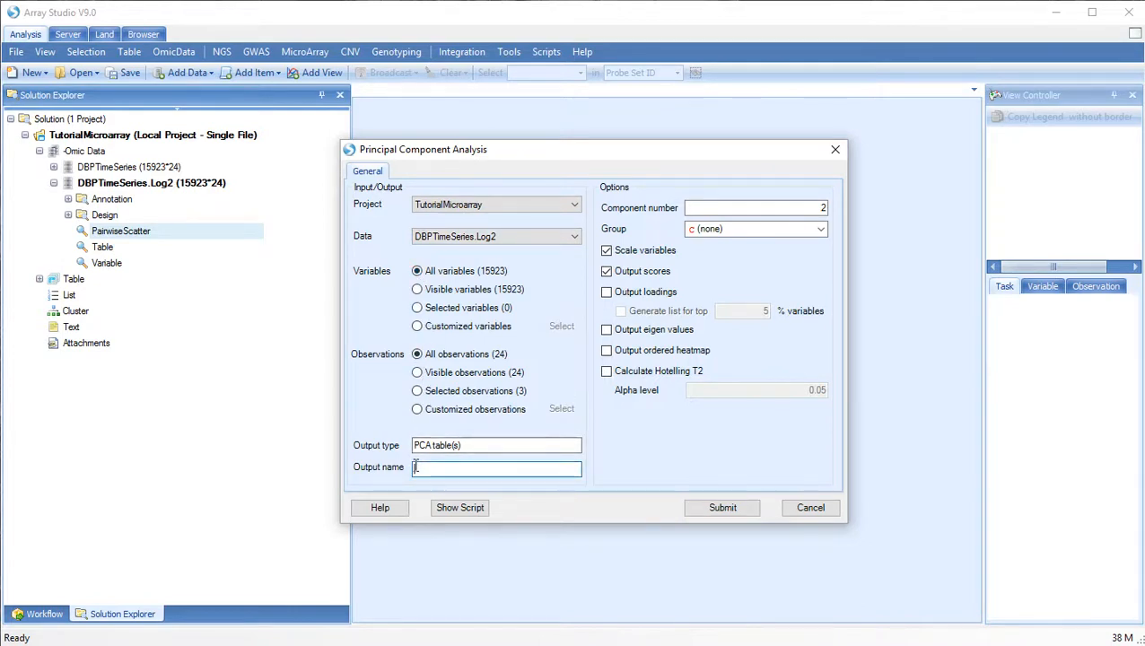
{"action": "type", "text": "All24Samples.PCA"}
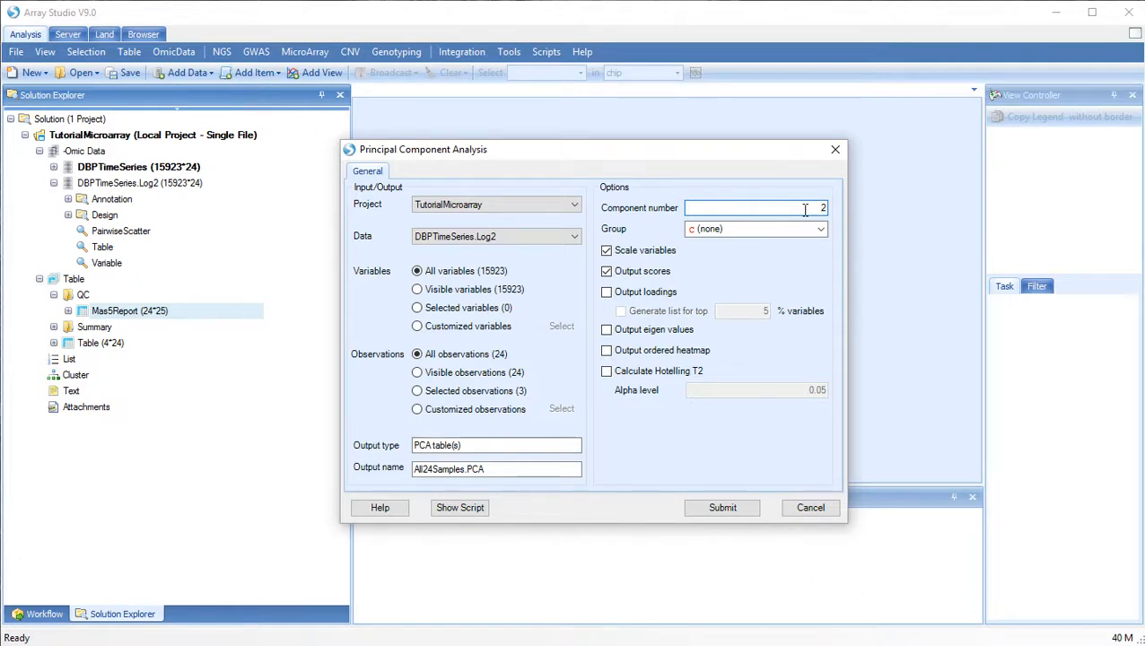
- Group the analysis by the group column, enable the Hotelling T2 calculation, and submit it
{"action": "left_click", "coordinate": [822, 229]}
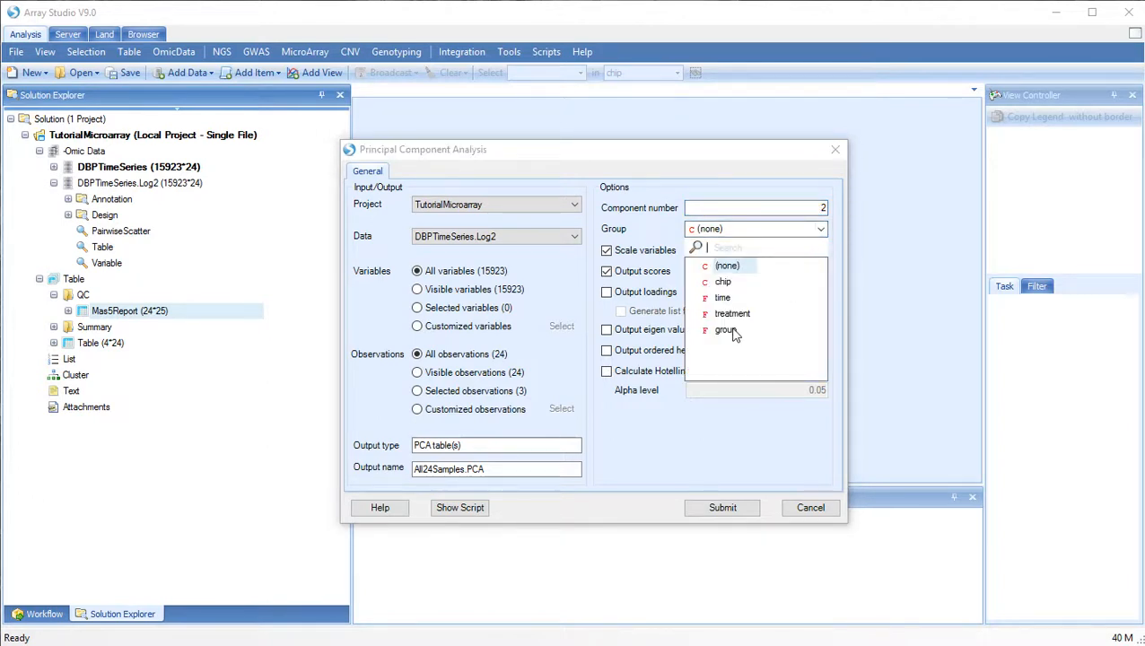
{"action": "left_click", "coordinate": [729, 331]}
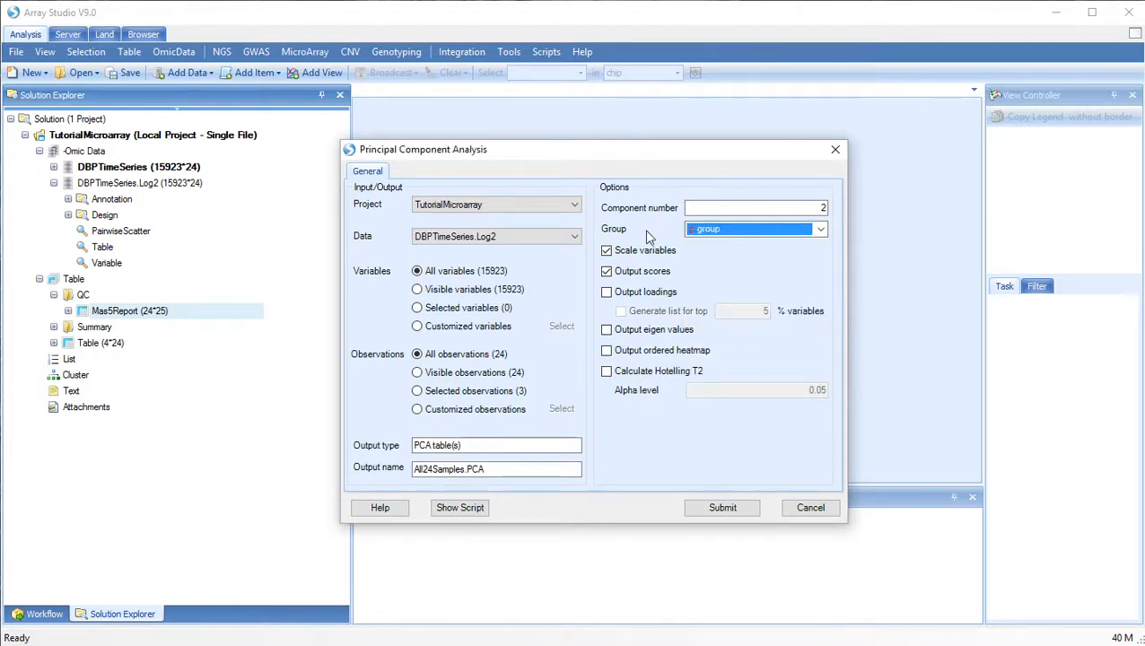
{"action": "left_click", "coordinate": [606, 372]}
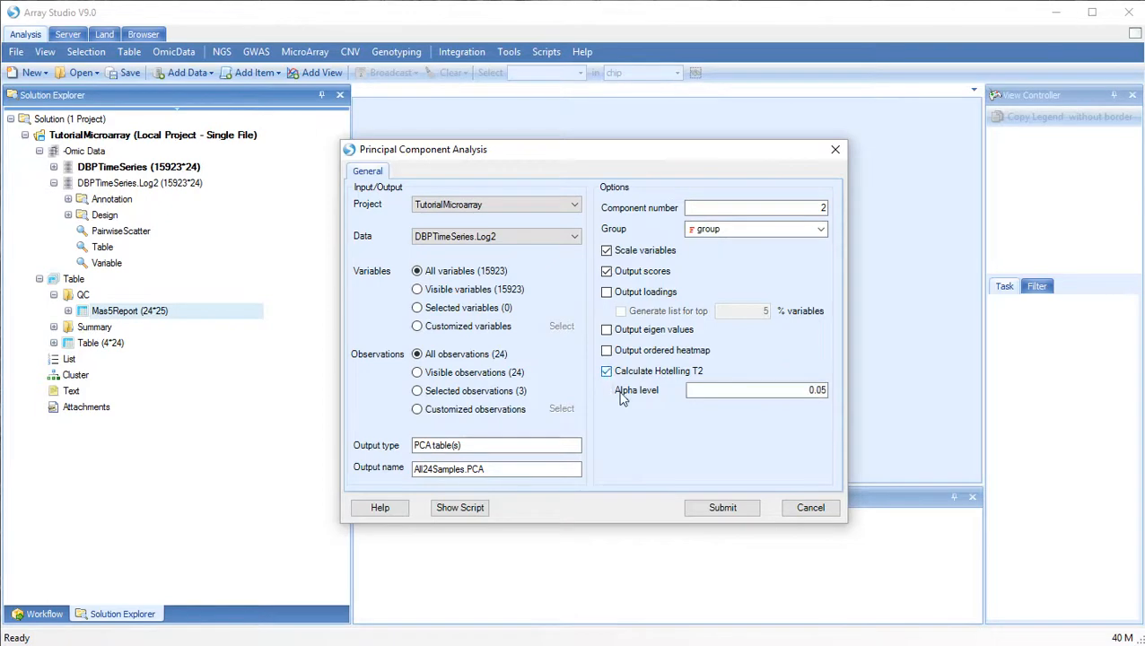
{"action": "left_click", "coordinate": [722, 508]}
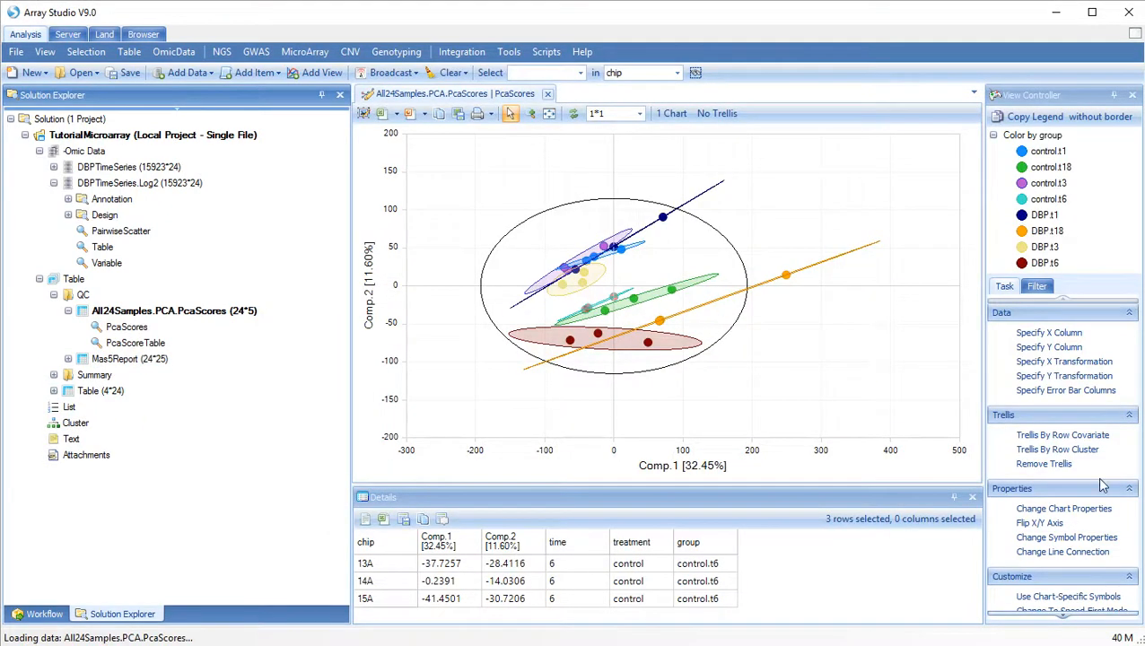
- Select the DBP.t18 point outside the large ellipse in the PCA scores plot to inspect its sample details
{"action": "scroll", "coordinate": [1103, 485], "scroll_direction": "down", "scroll_amount": 2}
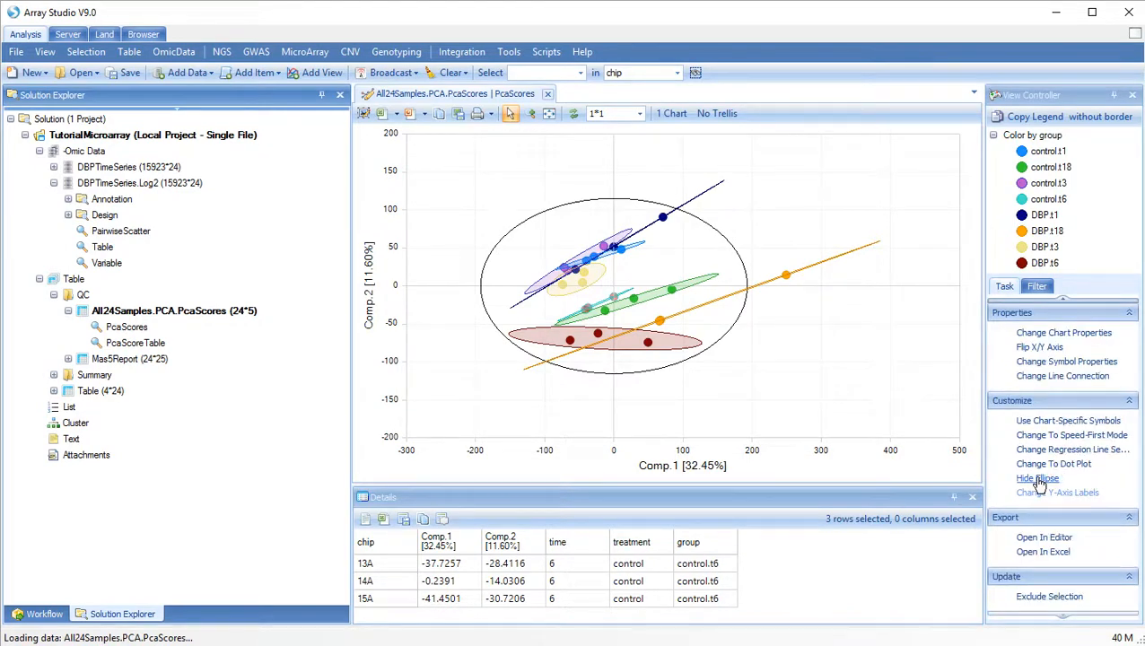
{"action": "left_click", "coordinate": [1039, 480]}
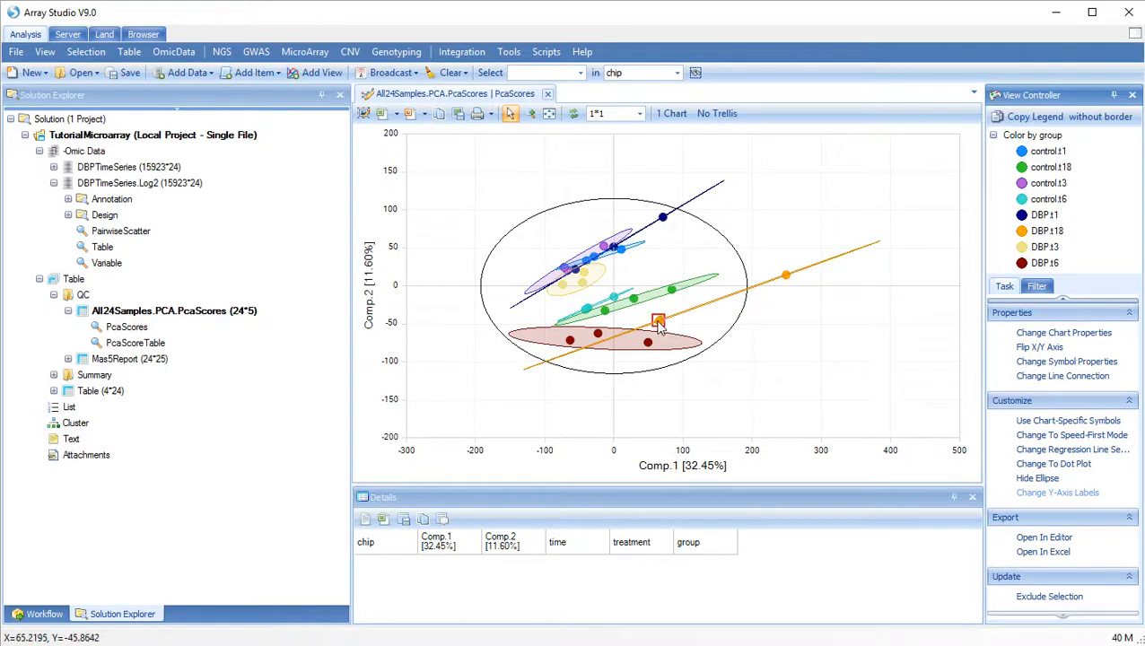
{"action": "left_click", "coordinate": [787, 276]}
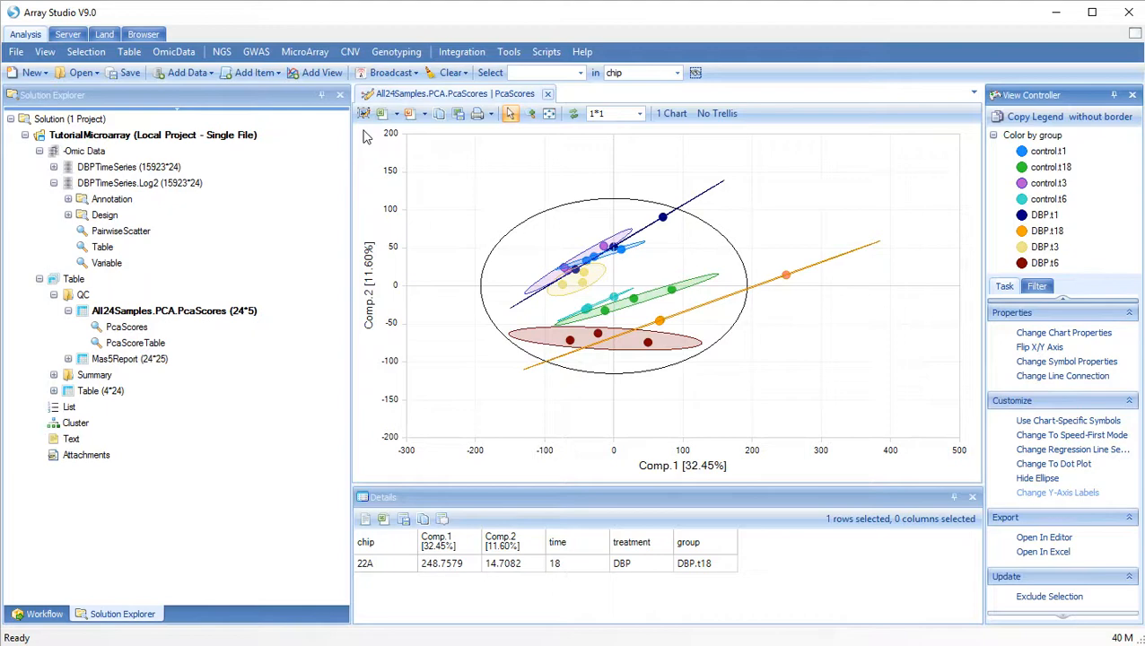
- Start another Principal Component Analysis on DBPTimeSeries.Log2 and name its output All24Samples.3dPCA
{"action": "left_click", "coordinate": [305, 54]}
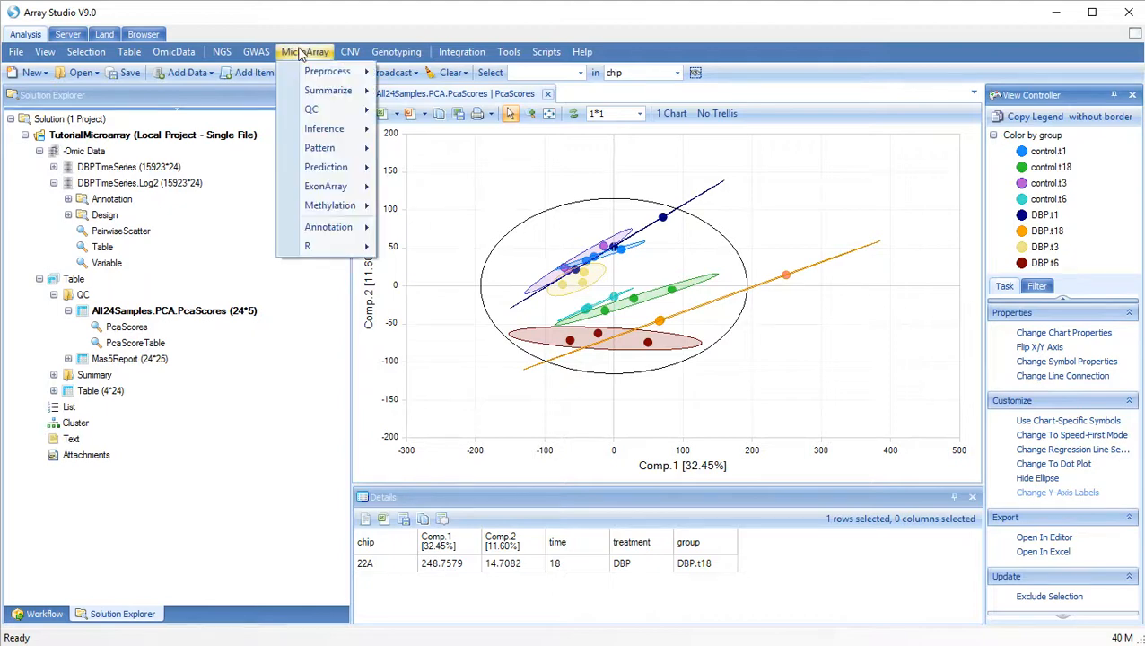
{"action": "mouse_move", "coordinate": [328, 112]}
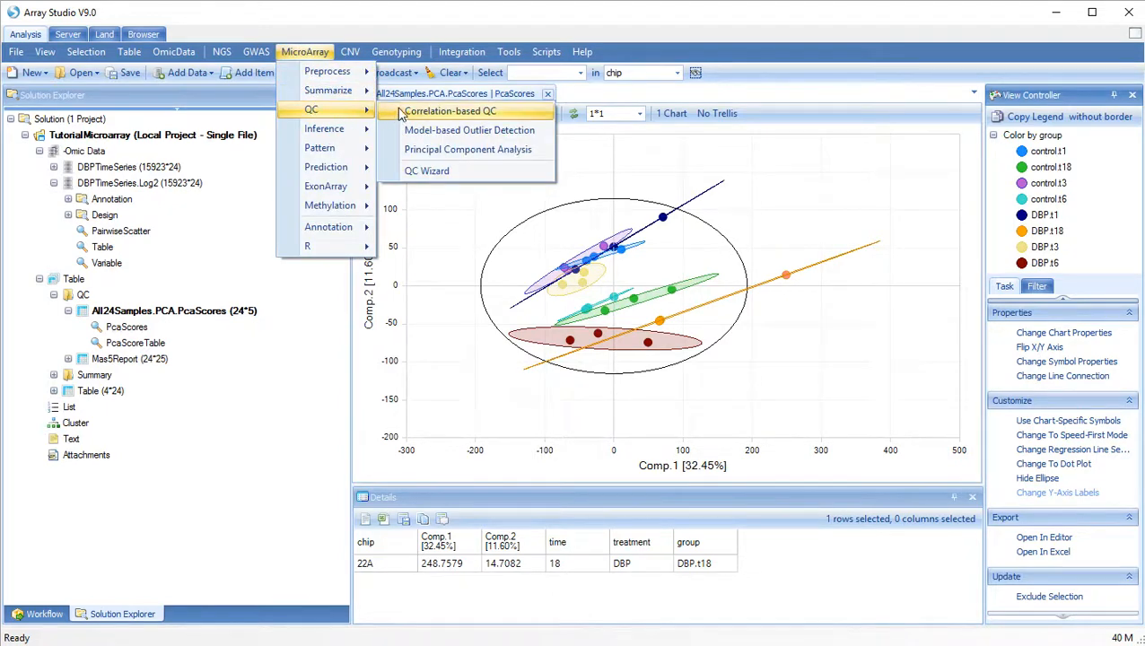
{"action": "left_click", "coordinate": [432, 150]}
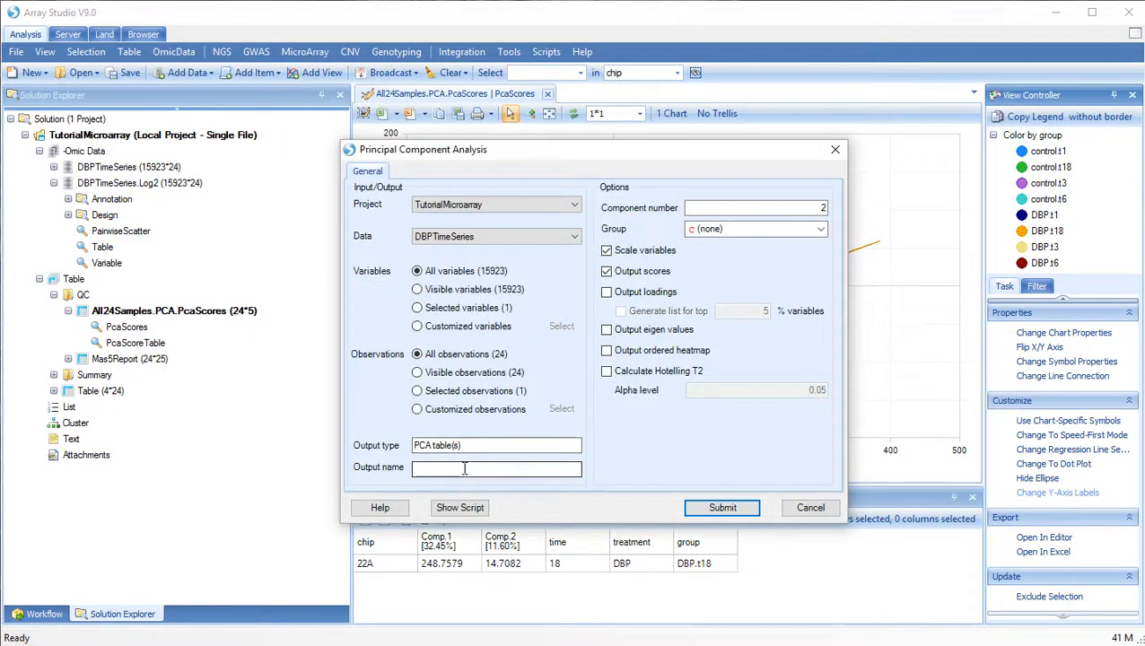
{"action": "left_click", "coordinate": [476, 236]}
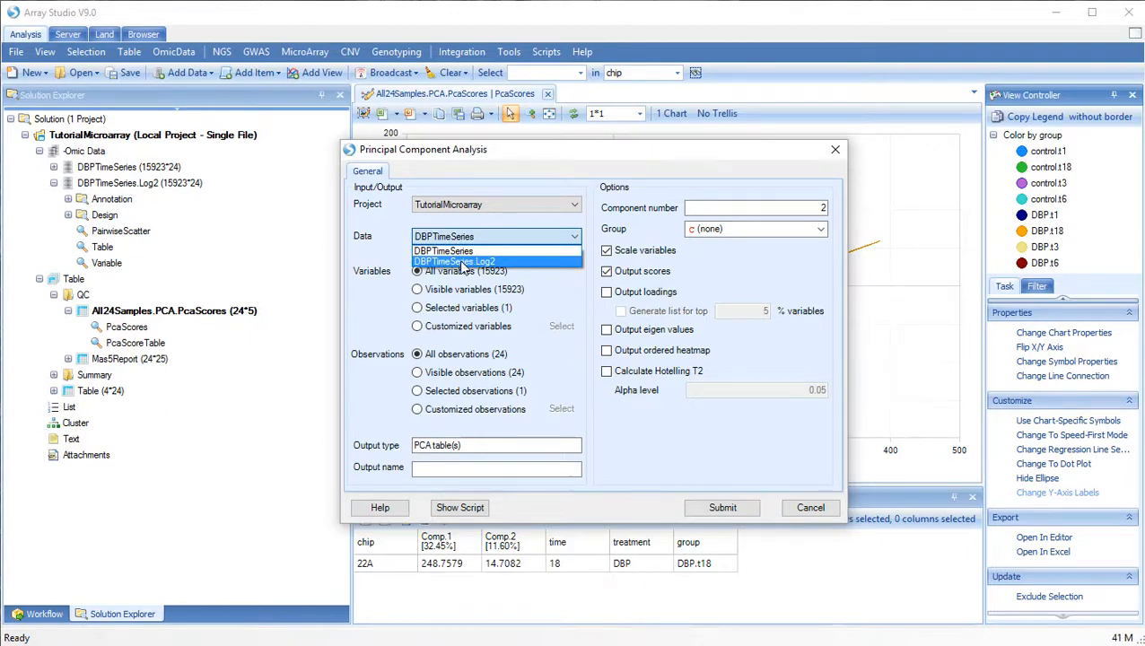
{"action": "left_click", "coordinate": [462, 263]}
{"action": "left_click", "coordinate": [442, 467]}
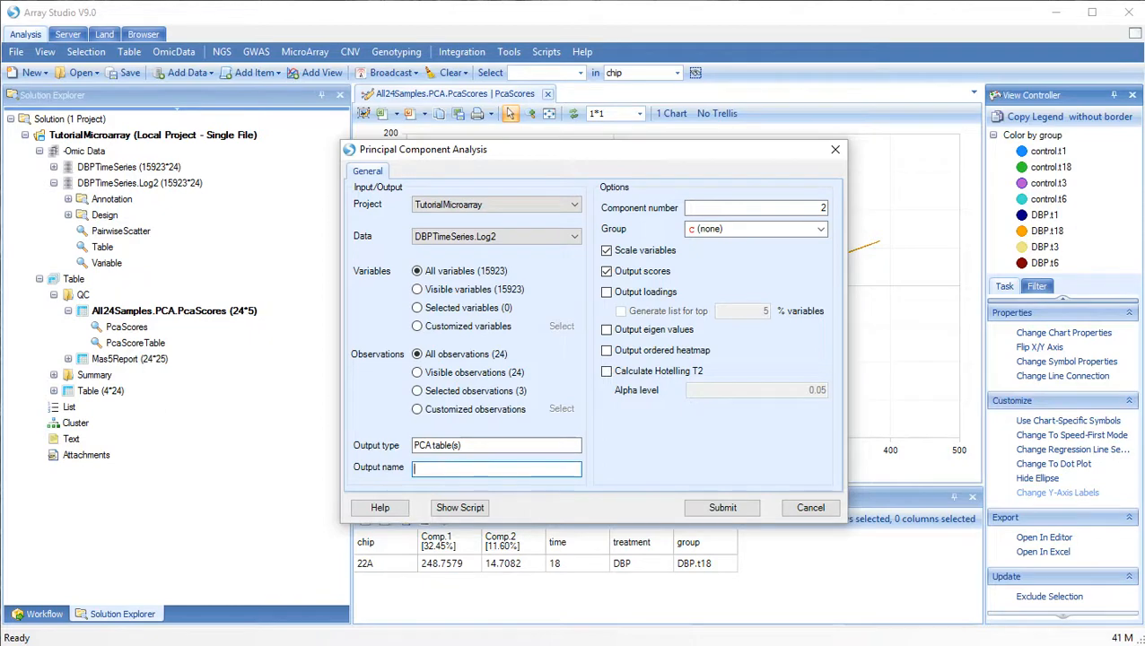
{"action": "type", "text": "All24Samples "}
{"action": "type", "text": "3dPCA"}
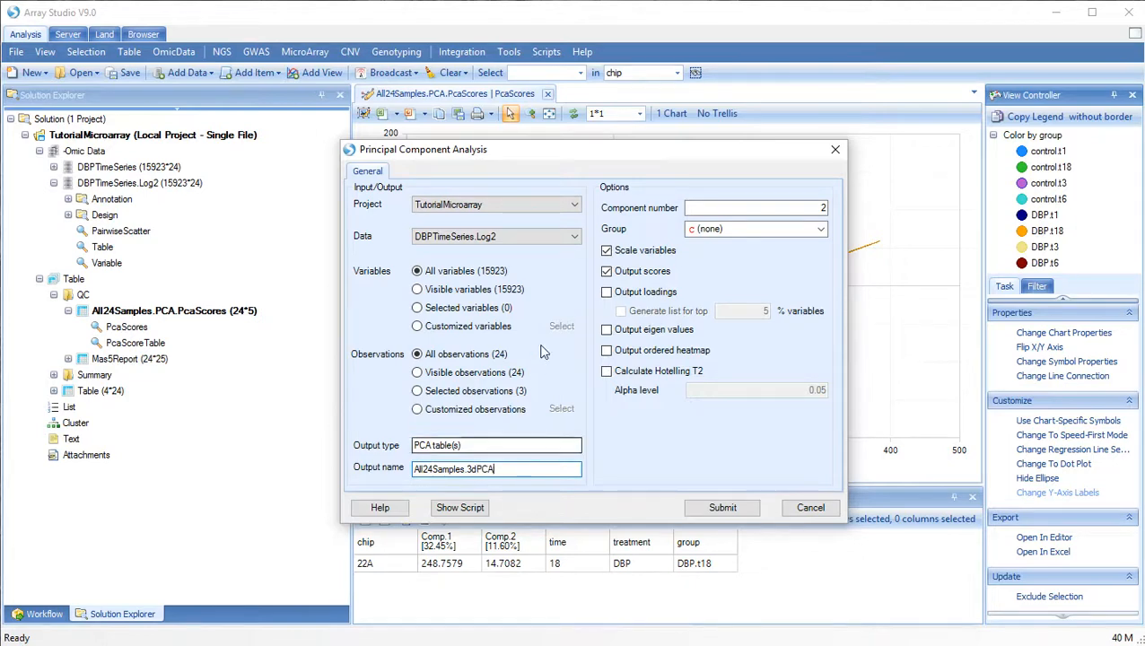
- Set the component number to 3, group by the group column, and submit the analysis
{"action": "double_click", "coordinate": [816, 208]}
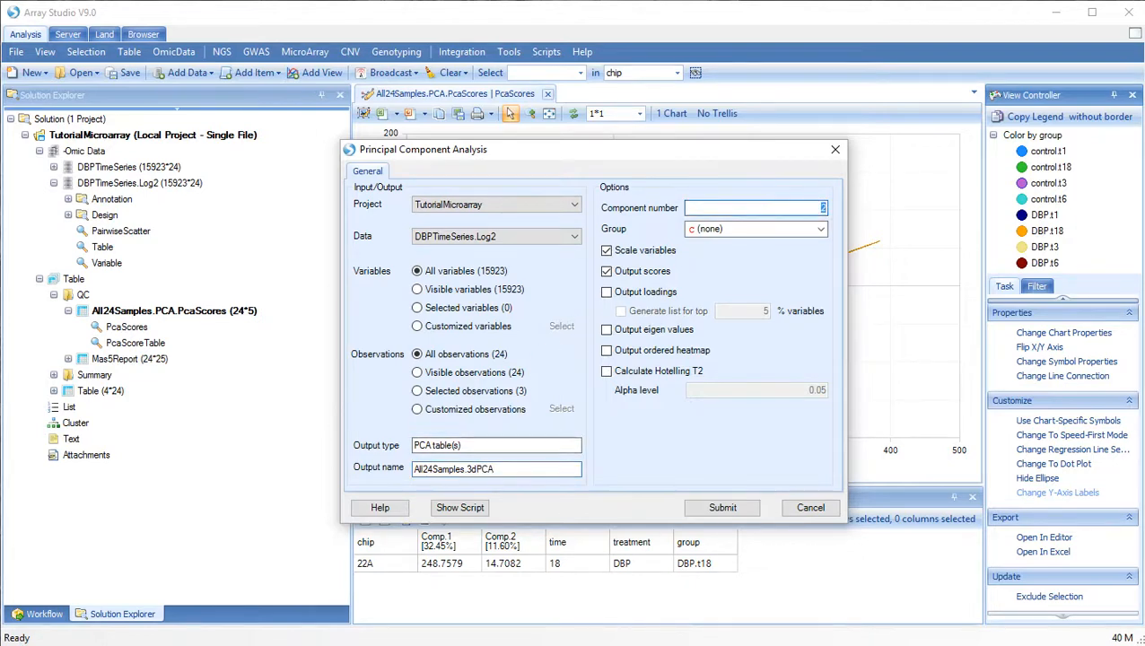
{"action": "type", "text": "3"}
{"action": "left_click", "coordinate": [822, 228]}
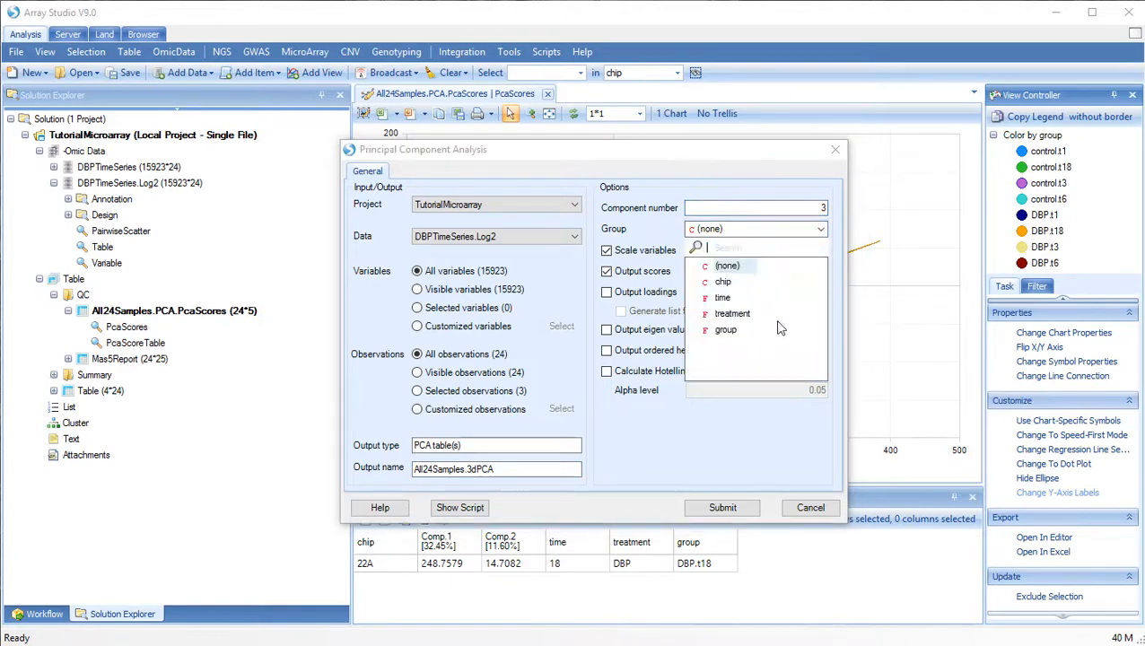
{"action": "left_click", "coordinate": [735, 338]}
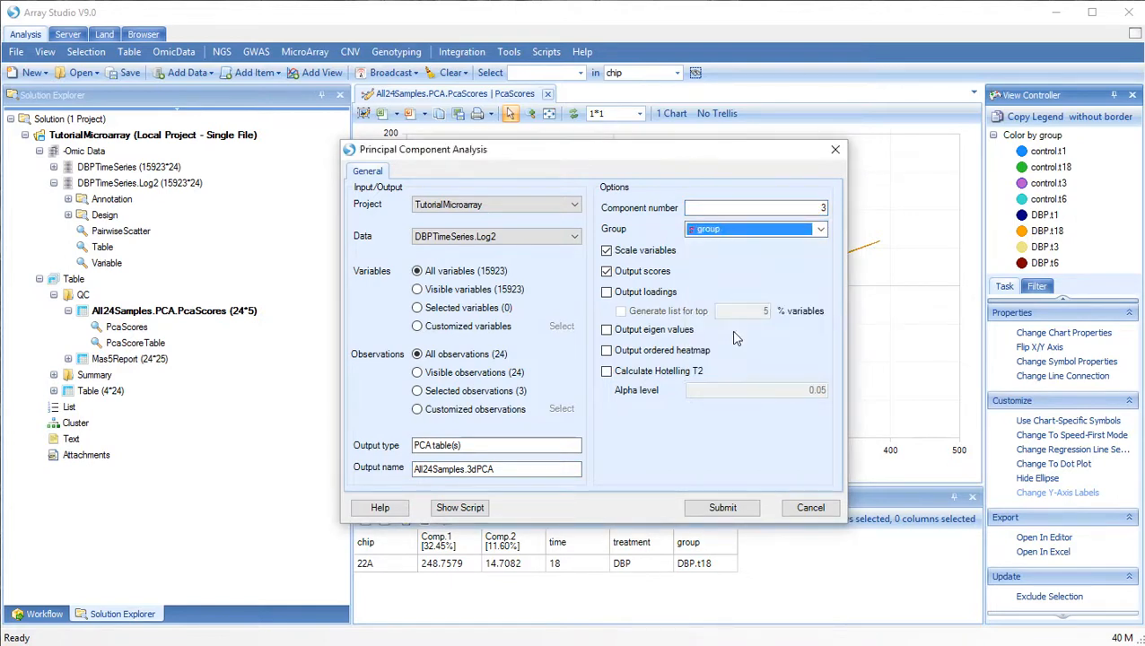
{"action": "left_click", "coordinate": [707, 509]}
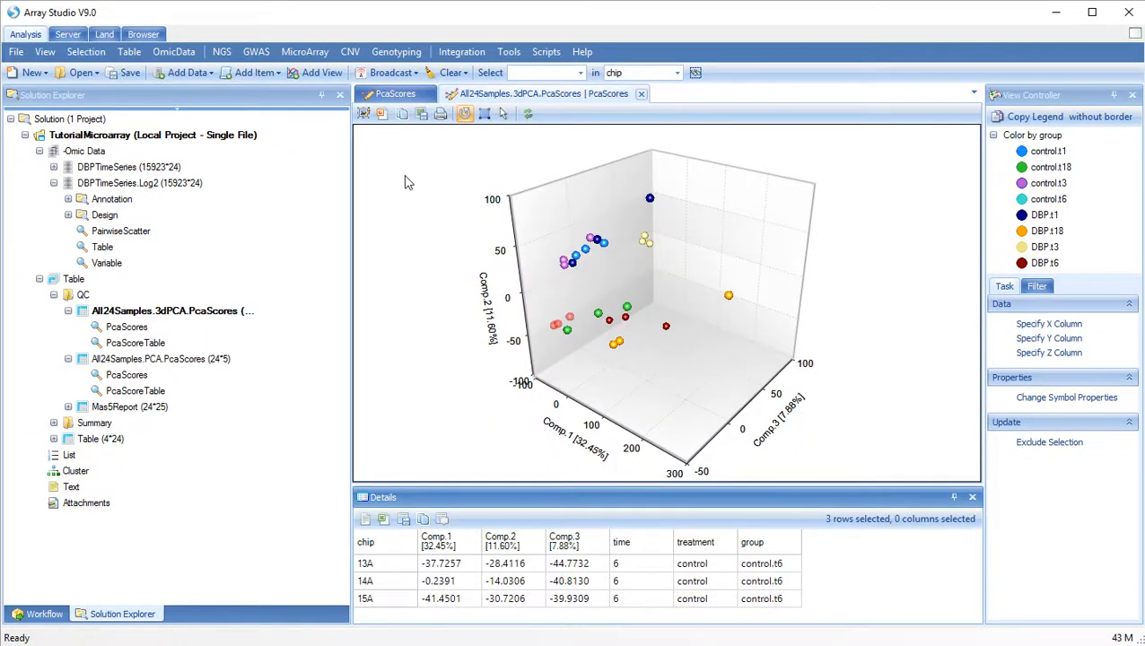
- Select the isolated DBP.t18 outlier in the 3D scores plot and exclude it from the analysis
{"action": "mouse_move", "coordinate": [645, 397]}
{"action": "left_mouse_down"}
{"action": "mouse_move", "coordinate": [525, 333]}
{"action": "mouse_move", "coordinate": [672, 335]}
{"action": "mouse_move", "coordinate": [734, 366]}
{"action": "mouse_move", "coordinate": [648, 382]}
{"action": "left_mouse_up"}
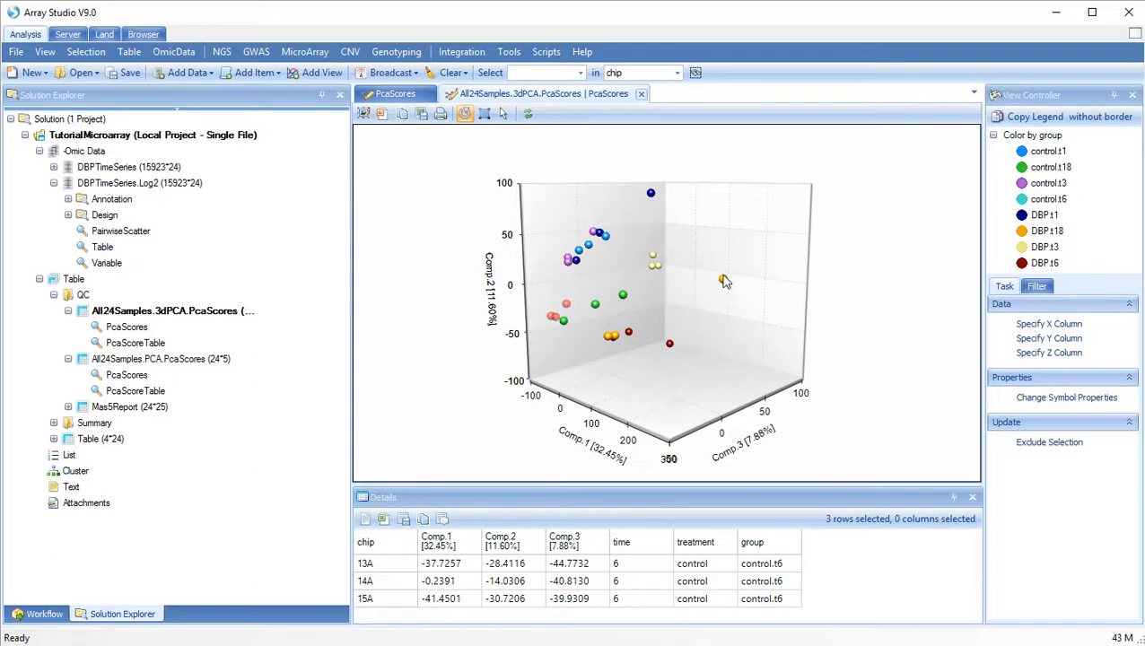
{"action": "left_click", "coordinate": [505, 115]}
{"action": "left_click_drag", "start_coordinate": [704, 259], "coordinate": [743, 304]}
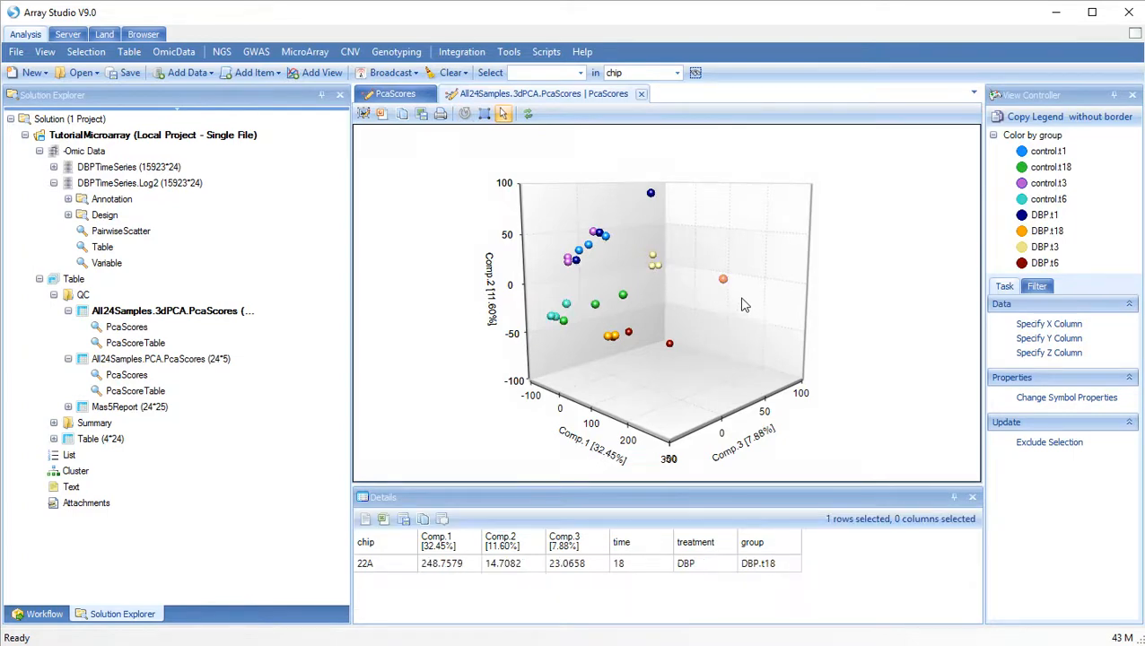
{"action": "left_click", "coordinate": [1033, 442]}
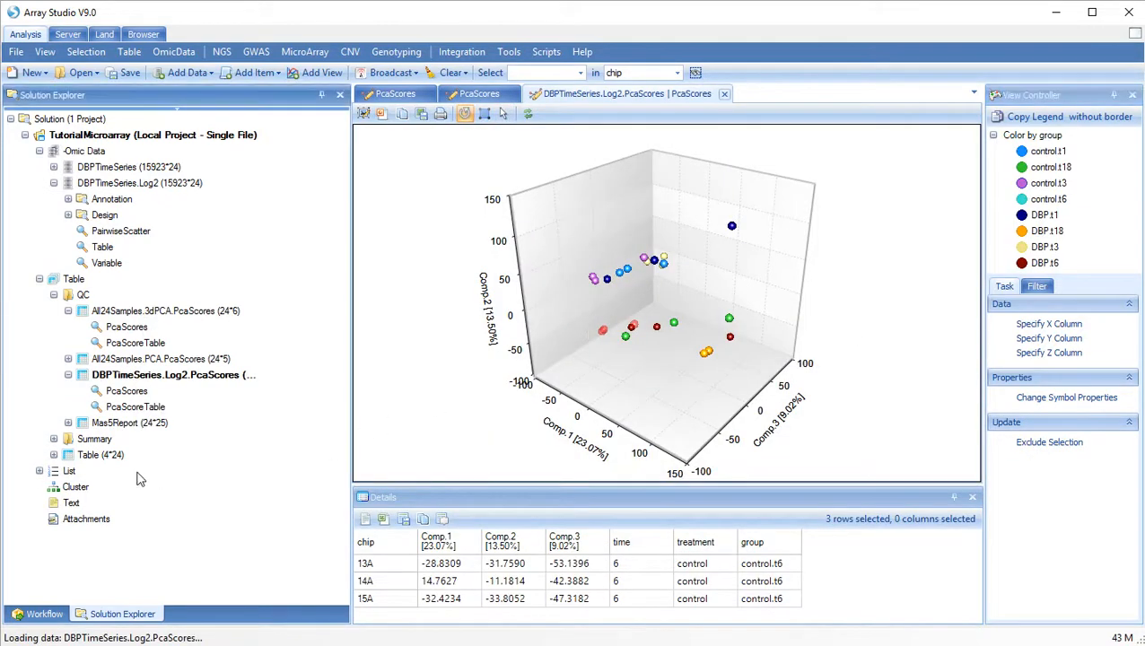
- Examine the sample names in the DBPTimeSeries.Log2.Observation23 list and the recomputed 3D scores plot
{"action": "left_click", "coordinate": [40, 472]}
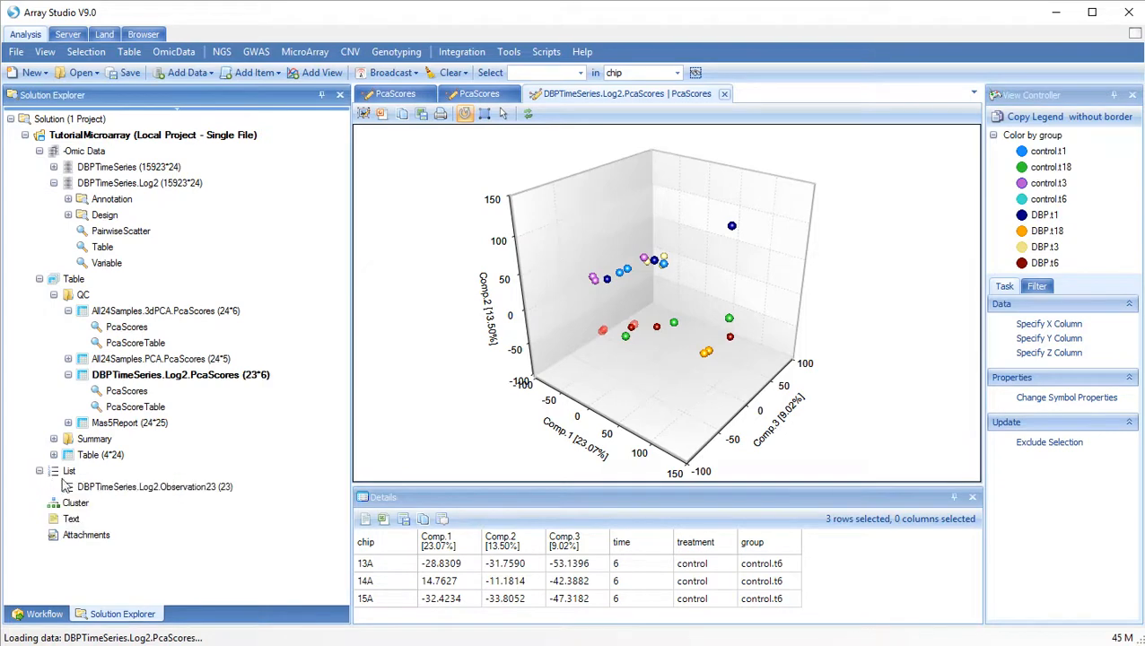
{"action": "double_click", "coordinate": [139, 486]}
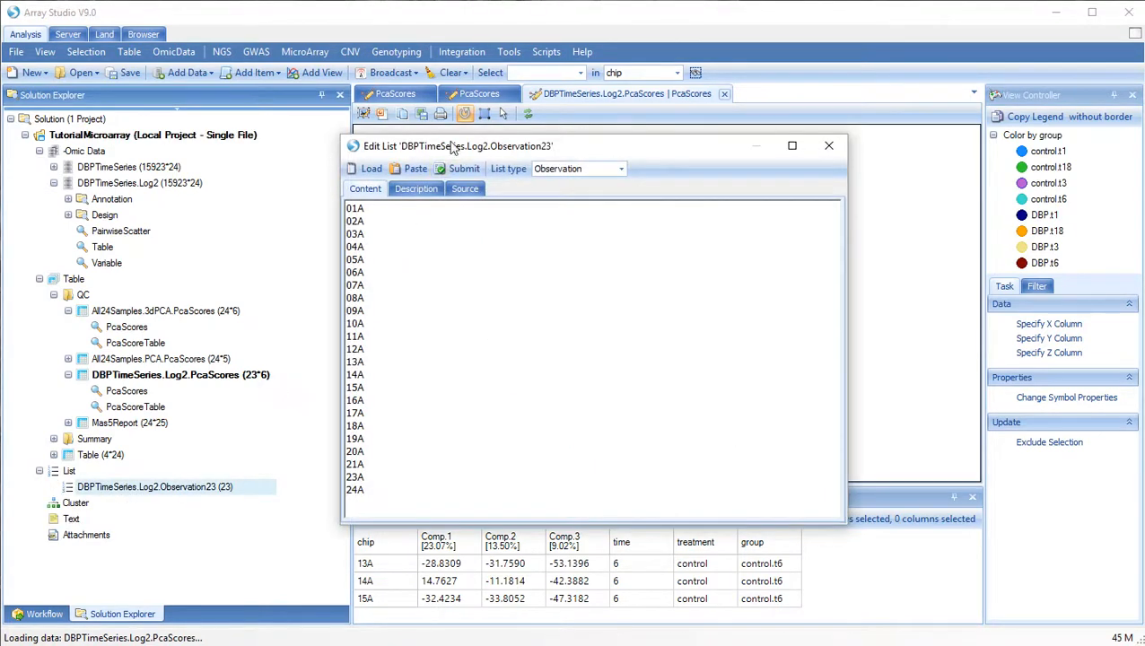
{"action": "left_click_drag", "start_coordinate": [454, 154], "coordinate": [488, 145]}
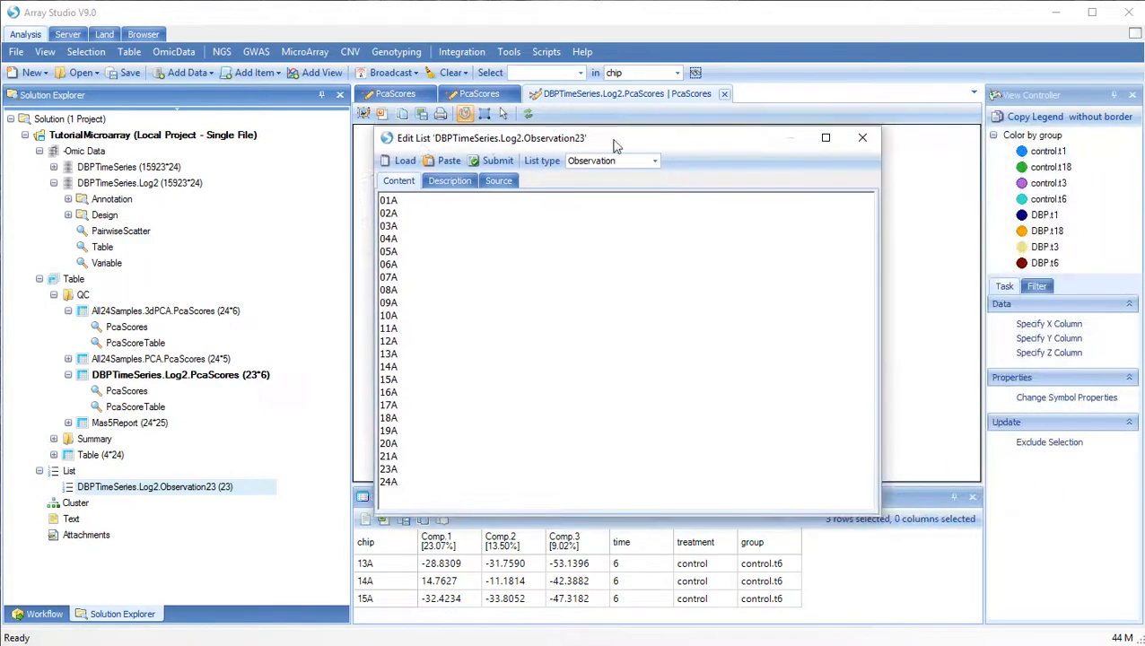
{"action": "left_click", "coordinate": [862, 139]}
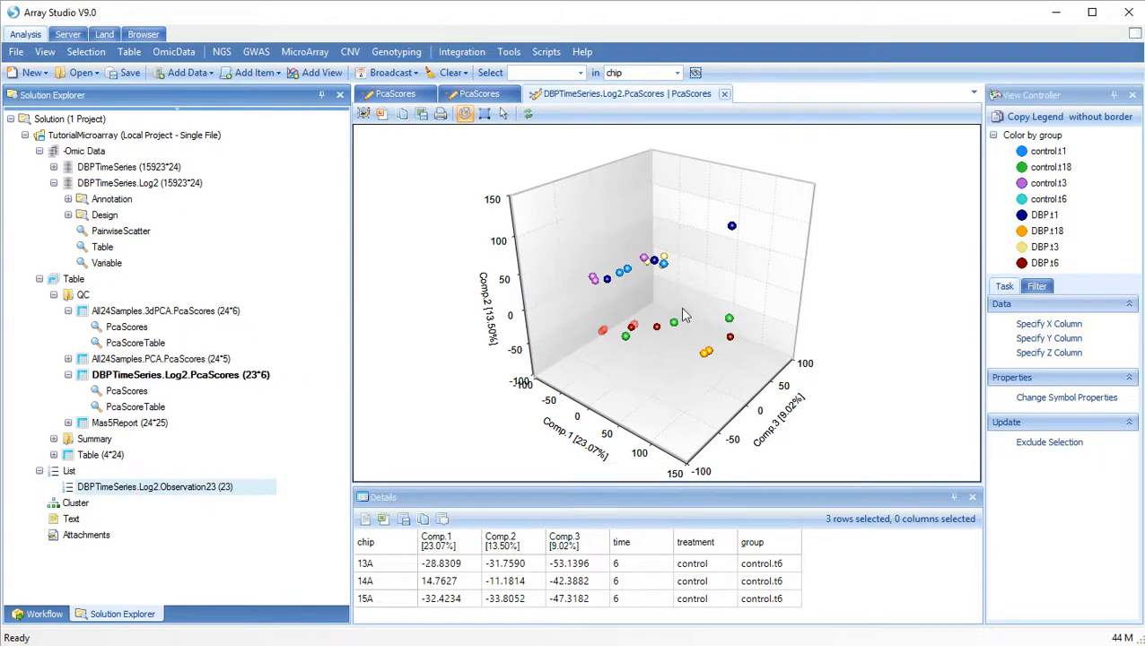
{"action": "mouse_move", "coordinate": [684, 333]}
{"action": "left_mouse_down"}
{"action": "mouse_move", "coordinate": [682, 286]}
{"action": "mouse_move", "coordinate": [648, 301]}
{"action": "mouse_move", "coordinate": [679, 311]}
{"action": "left_mouse_up"}
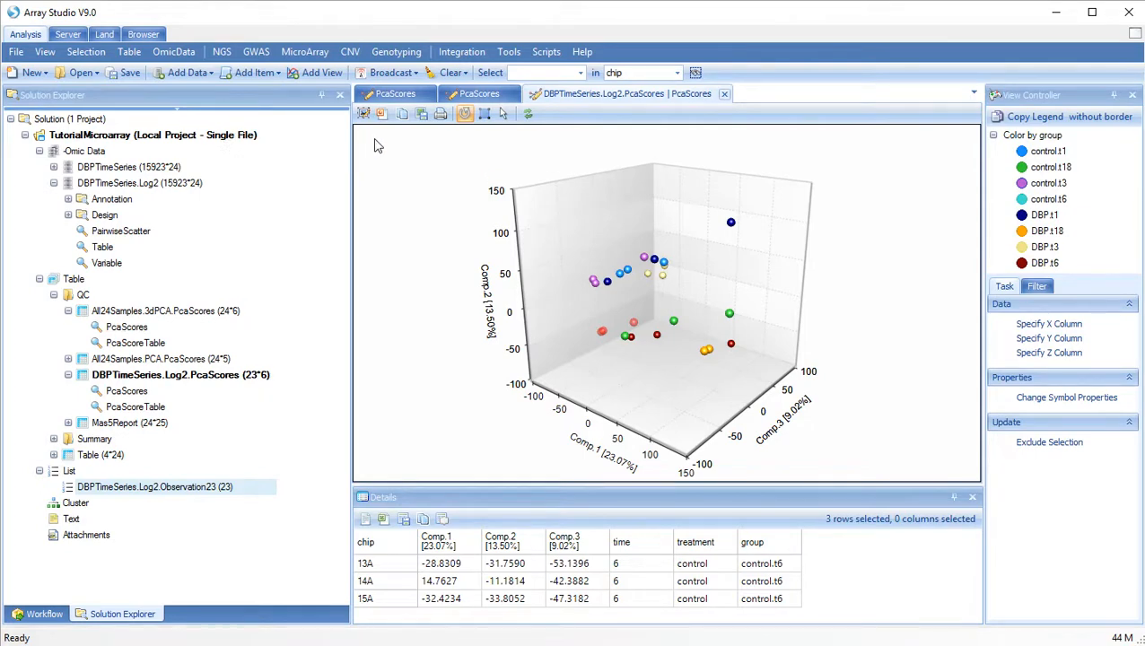
{"action": "left_click", "coordinate": [306, 52]}
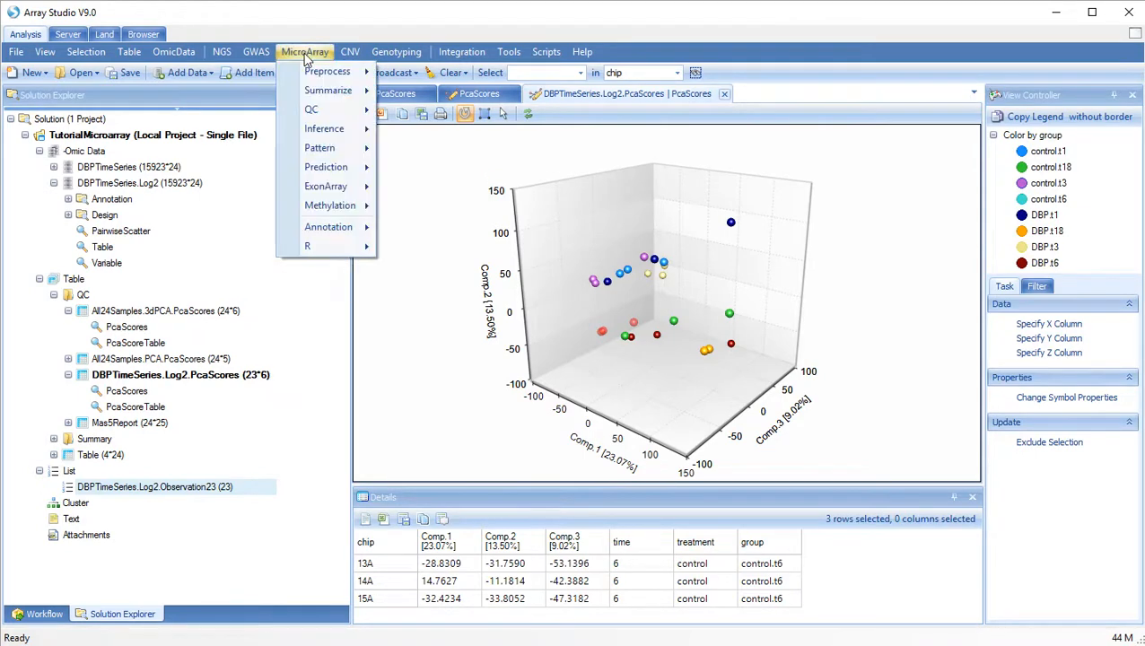
{"action": "mouse_move", "coordinate": [319, 110]}
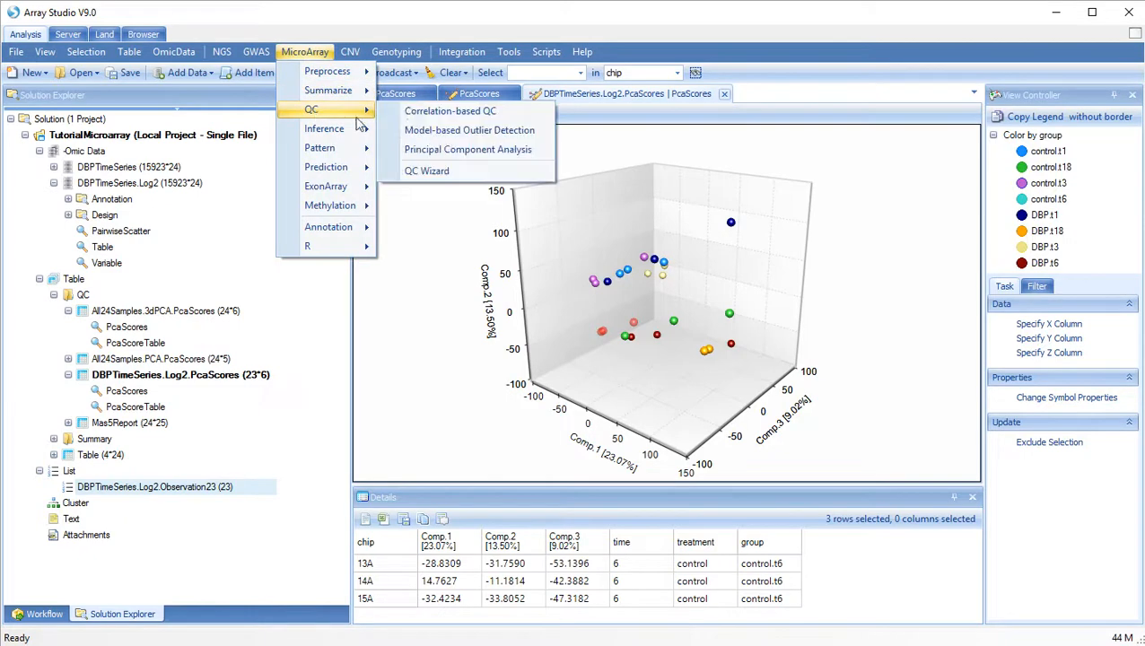
{"action": "left_click", "coordinate": [427, 151]}
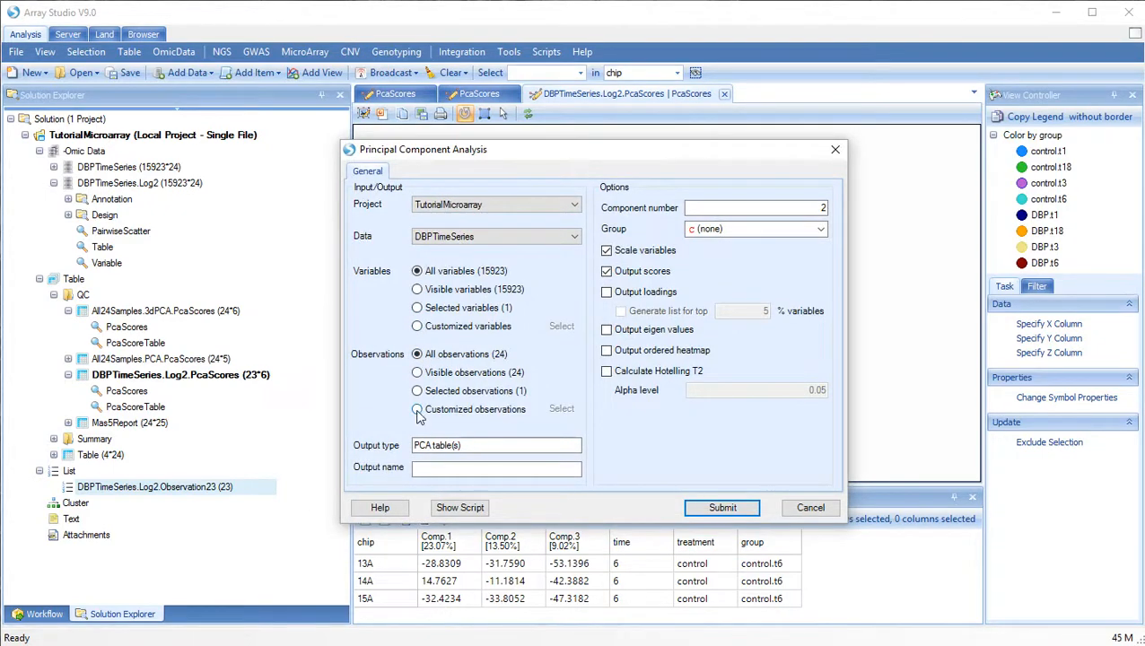
{"action": "left_click", "coordinate": [418, 411]}
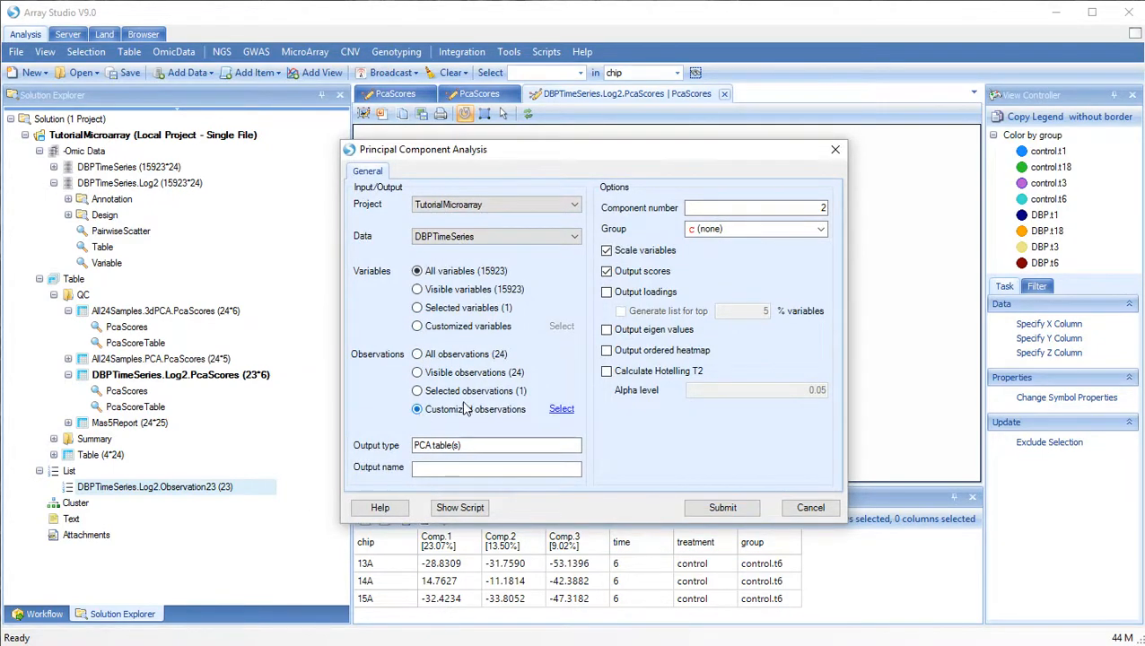
{"action": "left_click", "coordinate": [562, 411]}
{"action": "left_click", "coordinate": [541, 237]}
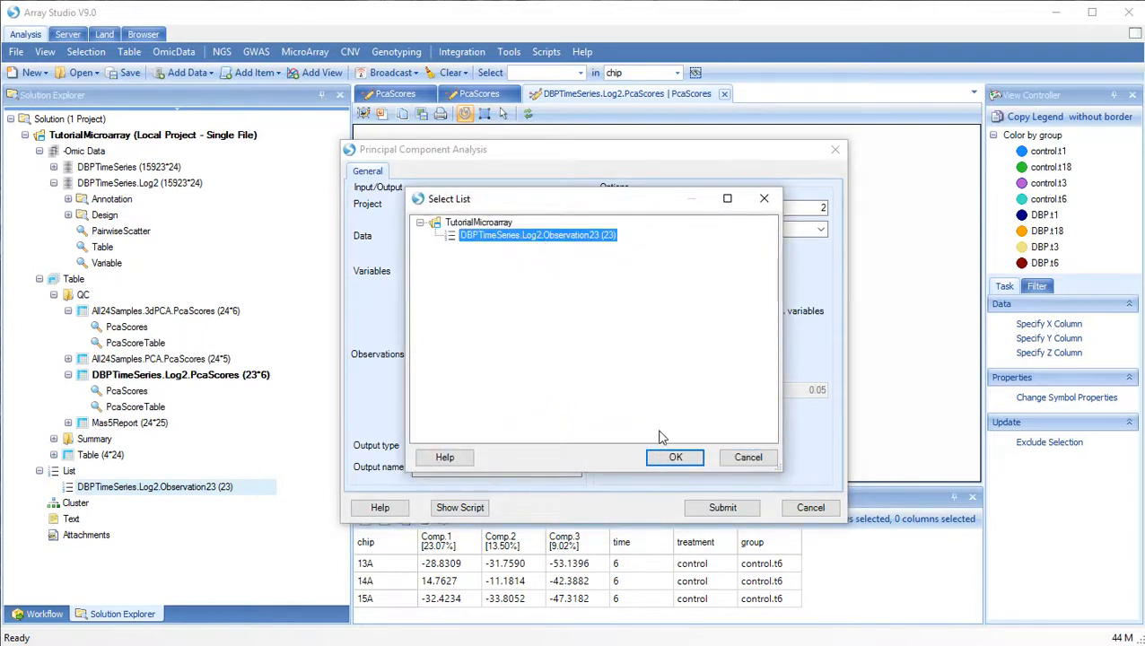
{"action": "left_click", "coordinate": [674, 459]}
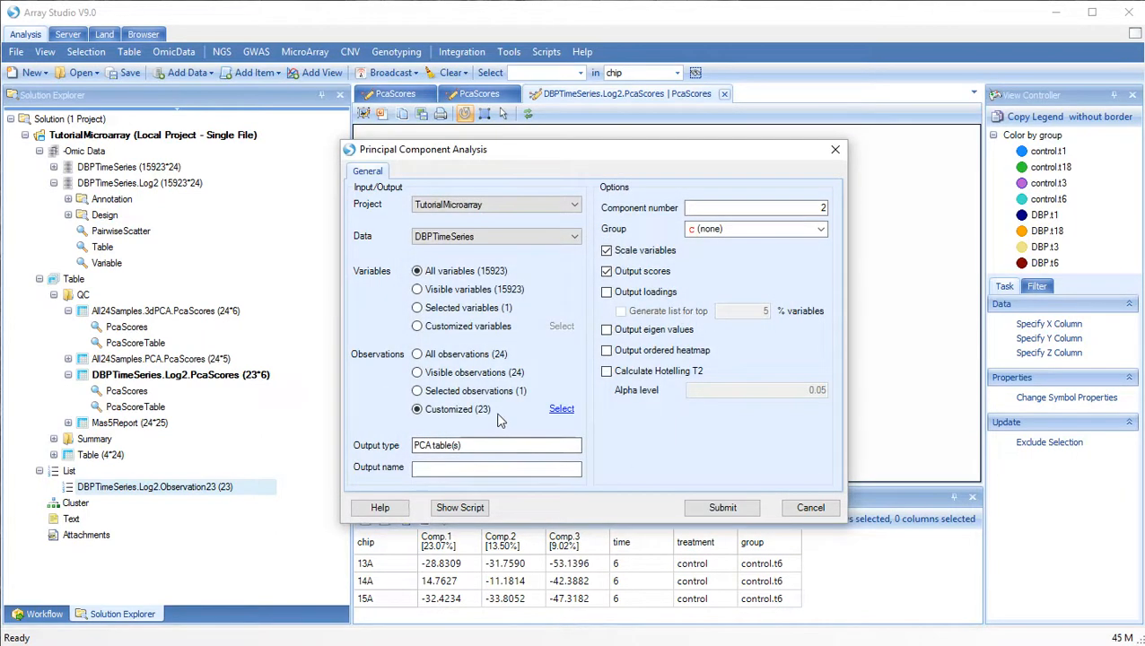
{"action": "left_click", "coordinate": [811, 507]}
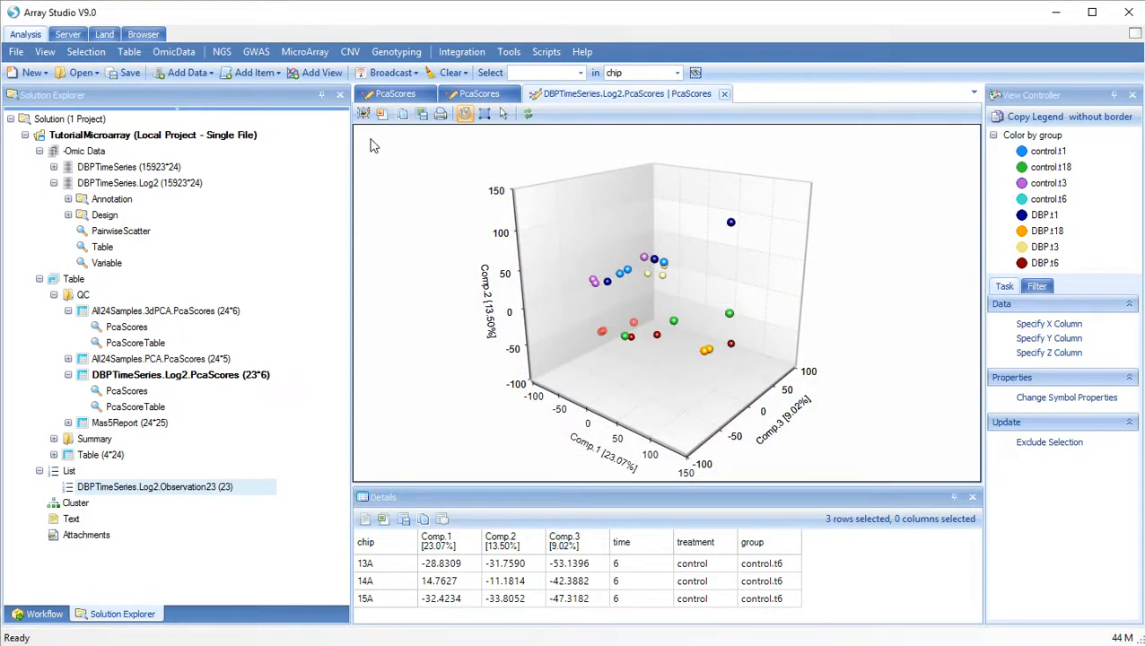
- Set up a subset of the DBPTimeSeries.Log2 microarray data that includes all variables
{"action": "left_click", "coordinate": [173, 54]}
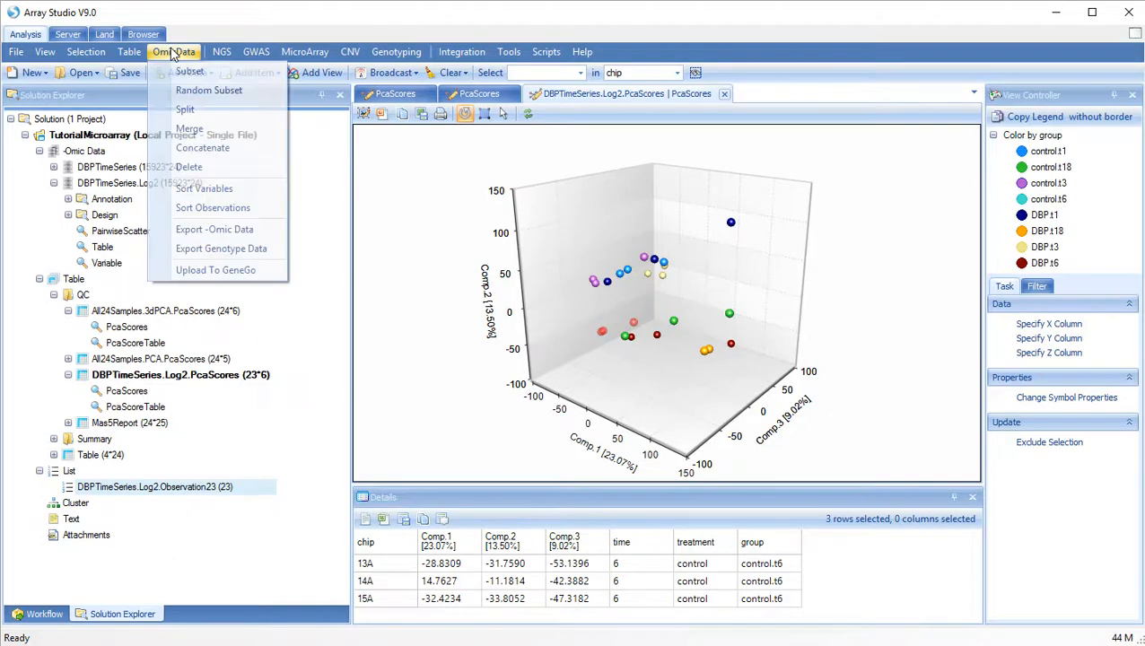
{"action": "left_click", "coordinate": [223, 76]}
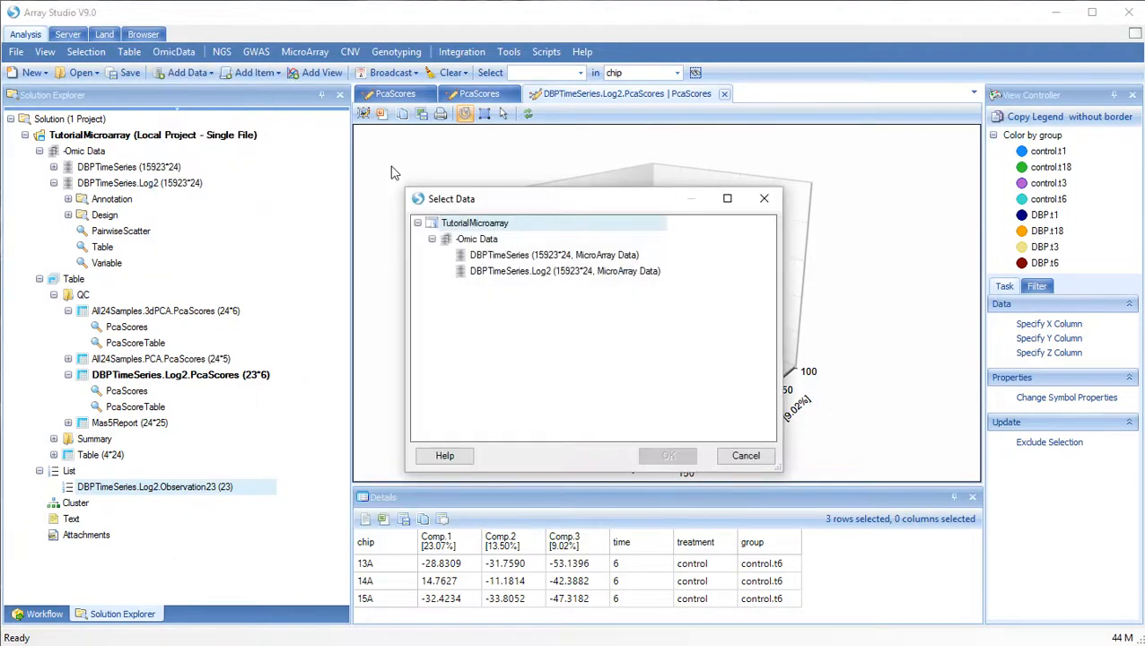
{"action": "left_click", "coordinate": [528, 272]}
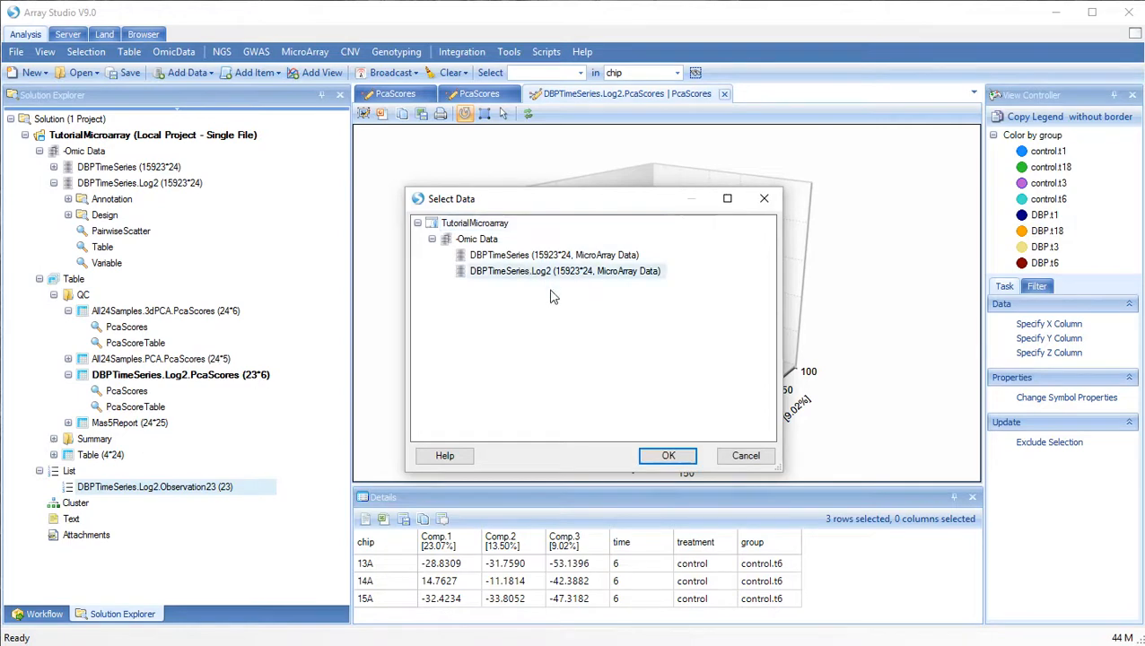
{"action": "left_click", "coordinate": [668, 458]}
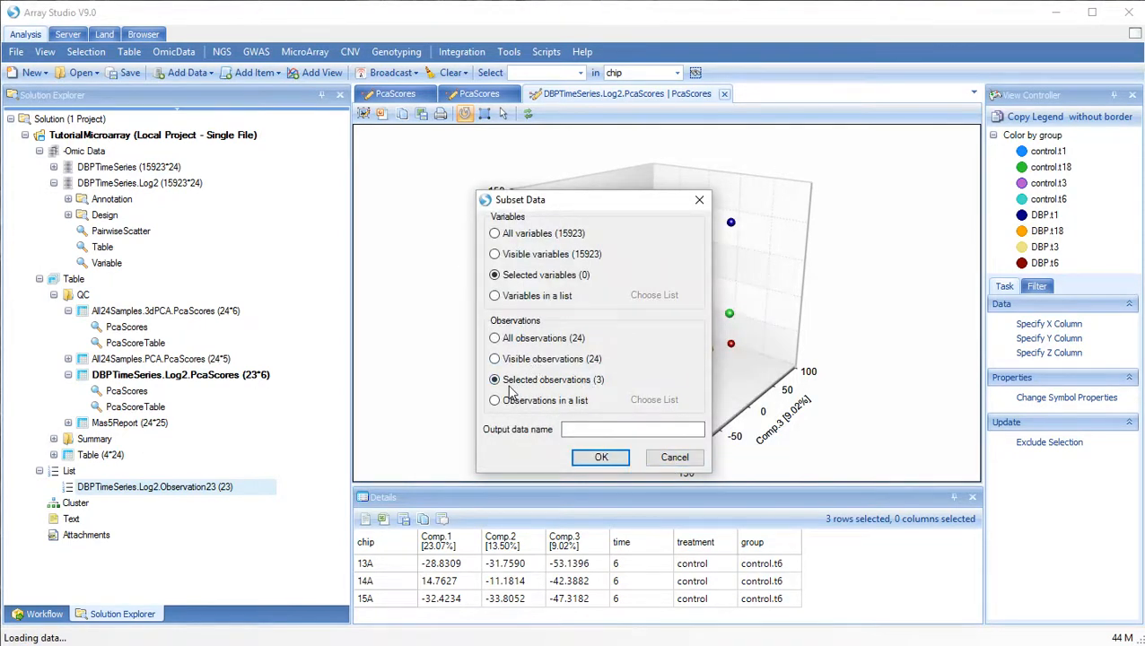
{"action": "left_click", "coordinate": [494, 233]}
- Limit the subset to observations in the DBPTimeSeries.Log2.Observation23 list and create it as DBPTimeSeries.Log2.23Samples
{"action": "left_click", "coordinate": [495, 401]}
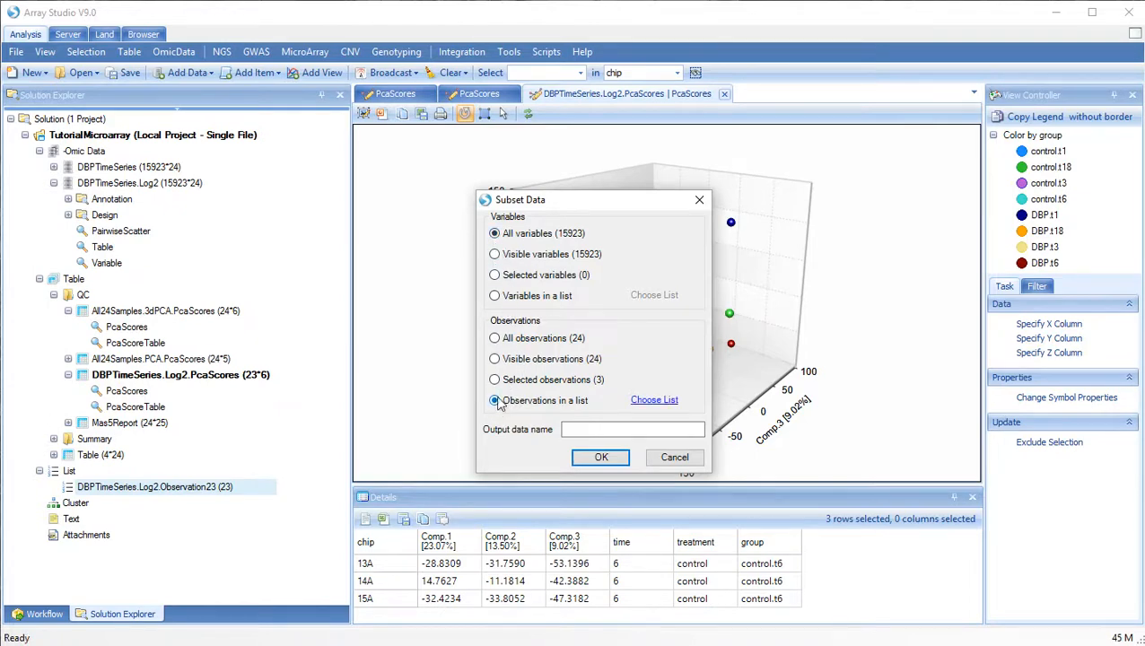
{"action": "left_click", "coordinate": [655, 400]}
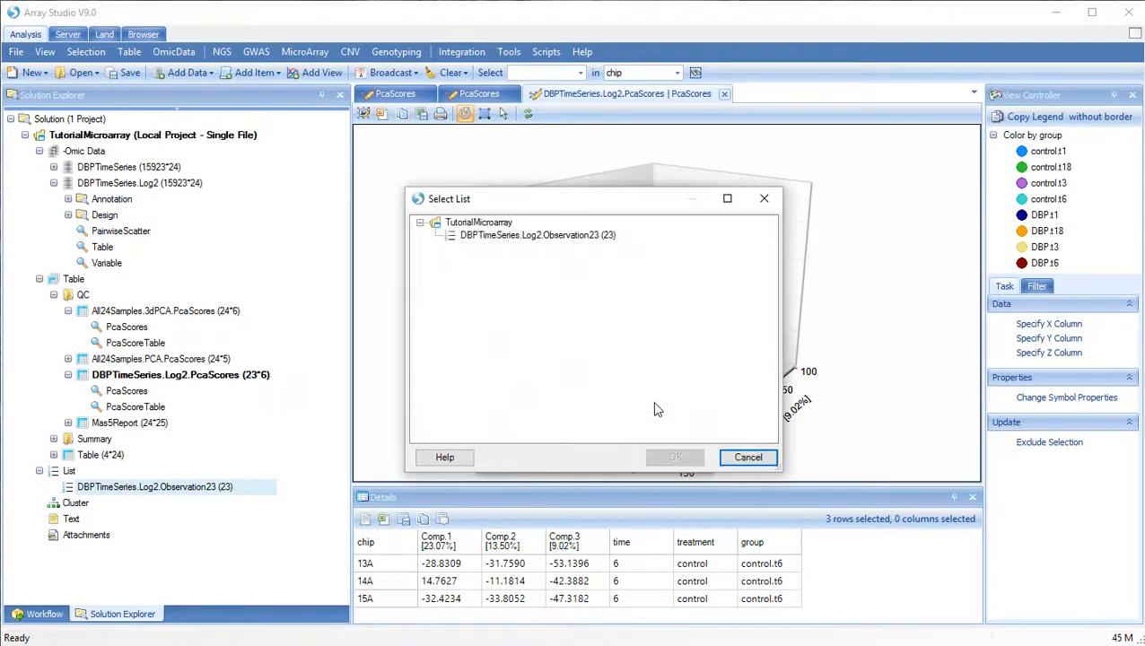
{"action": "left_click", "coordinate": [510, 236]}
{"action": "left_click", "coordinate": [676, 457]}
{"action": "left_click", "coordinate": [602, 430]}
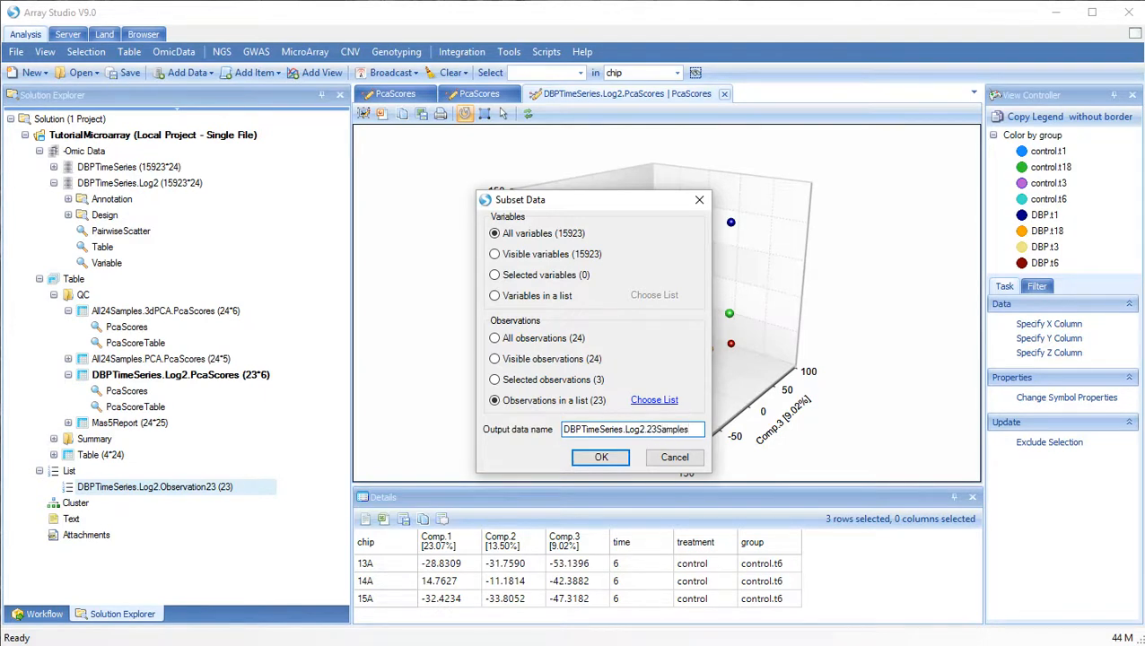
{"action": "left_click", "coordinate": [591, 458]}
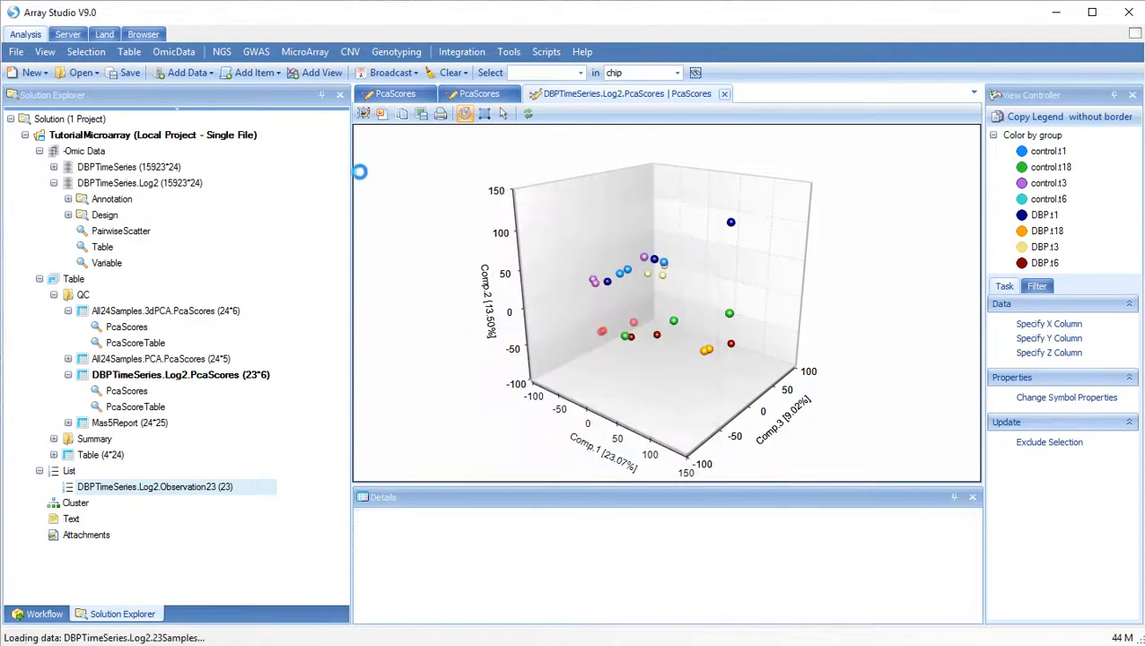